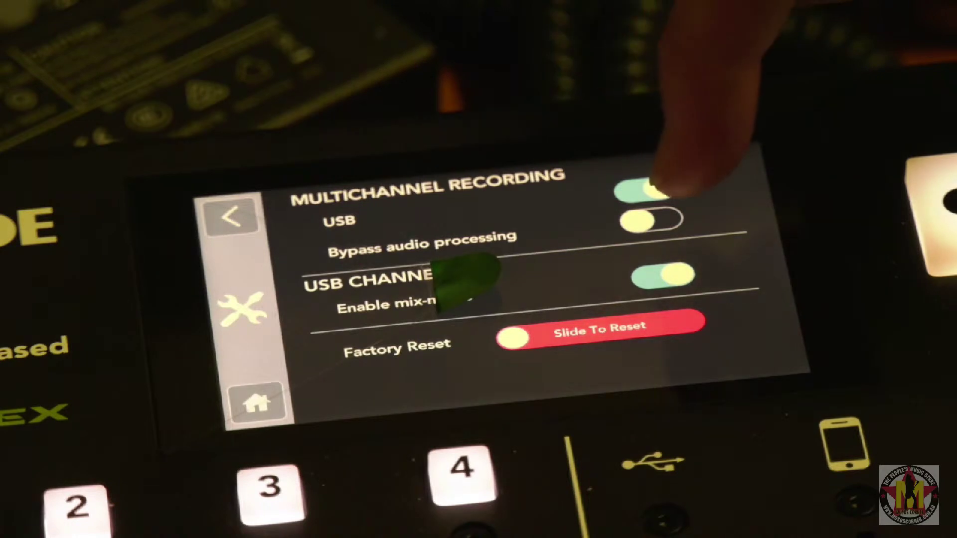
left_click(651, 219)
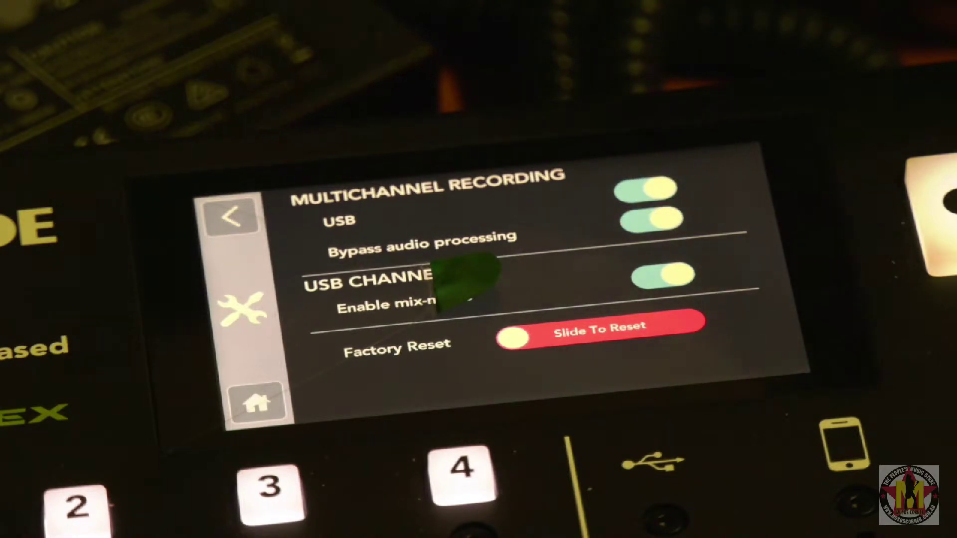
left_click(651, 219)
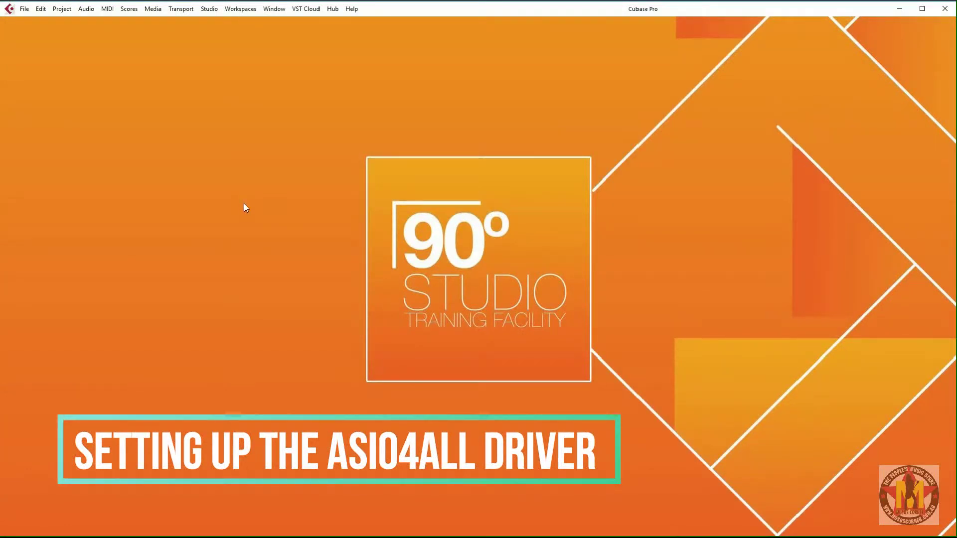
Switch the ASIO driver of the VST Audio System to ASIO4ALL v2 in Studio Setup
left_click(209, 10)
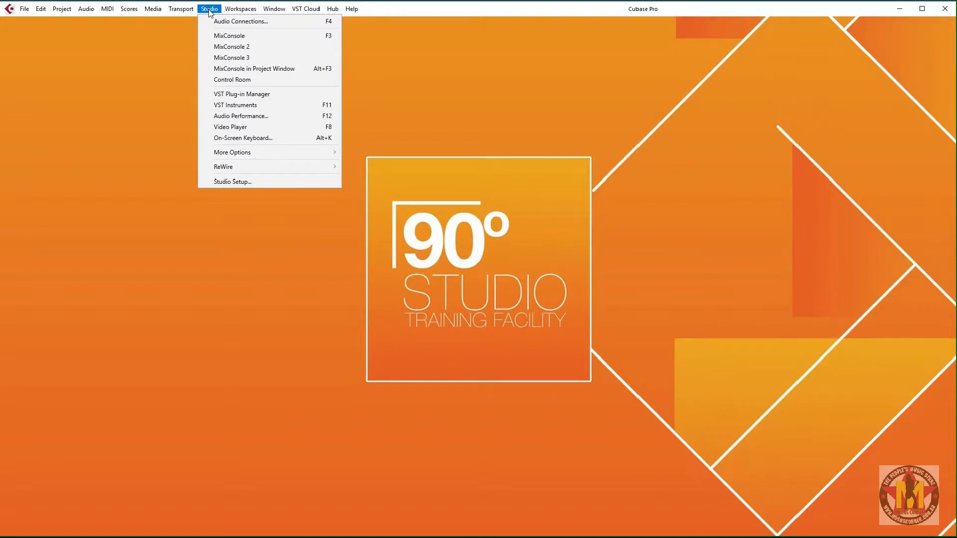
left_click(238, 183)
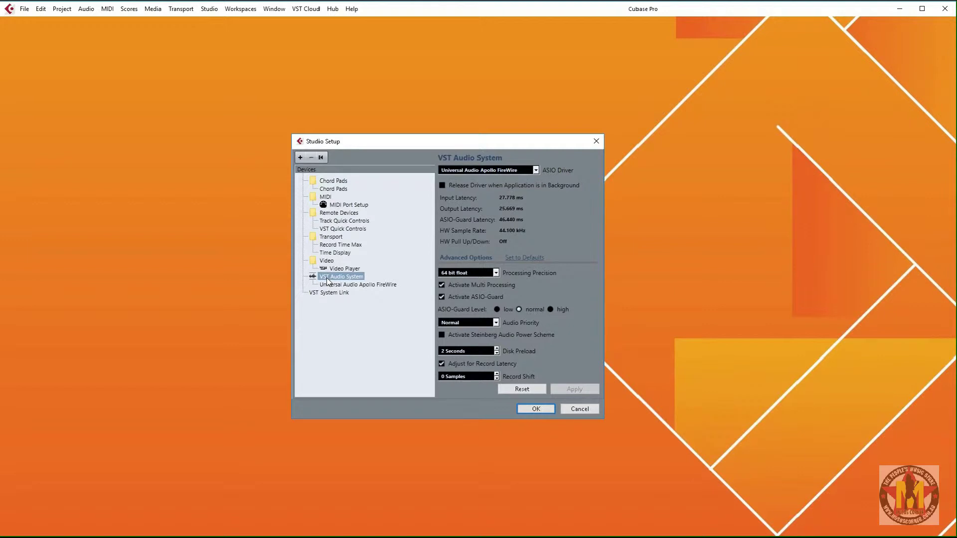
left_click(535, 170)
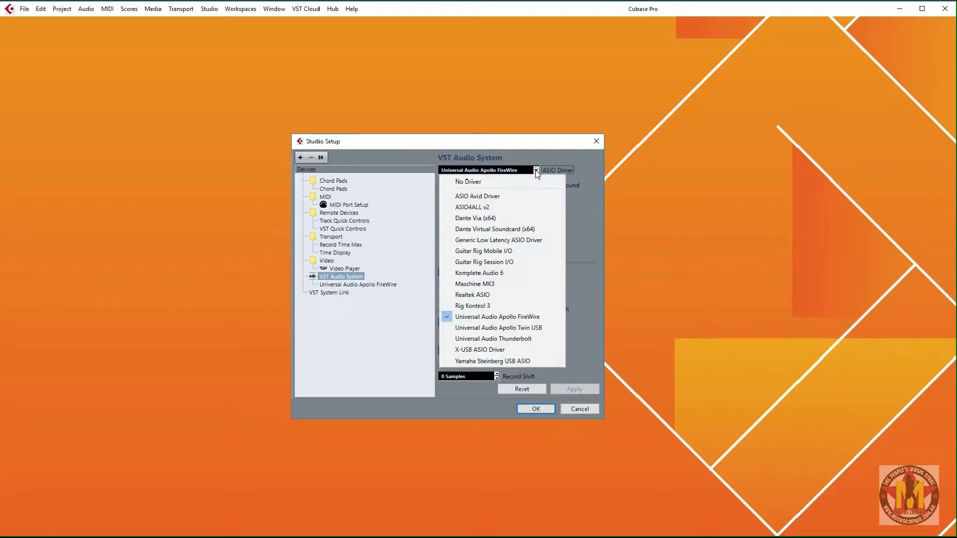
left_click(481, 207)
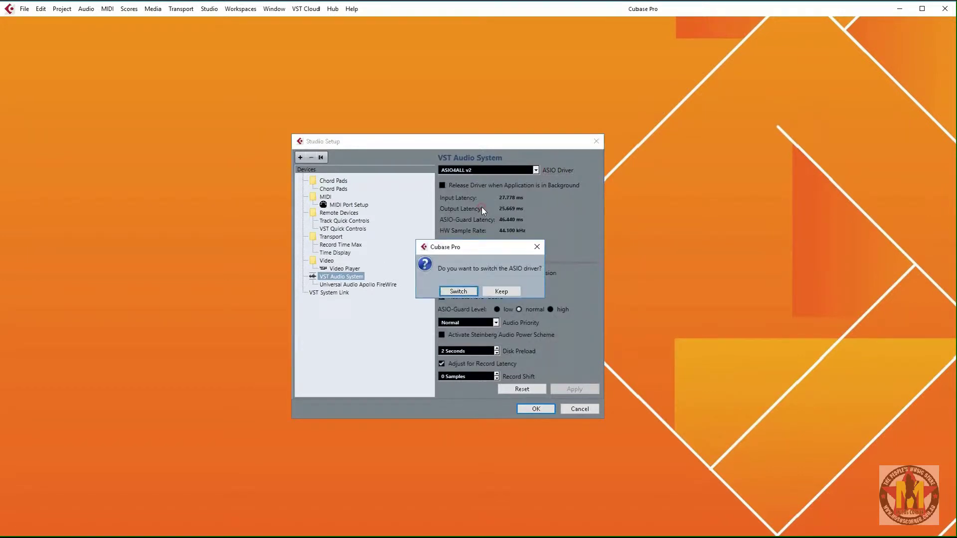
left_click(462, 293)
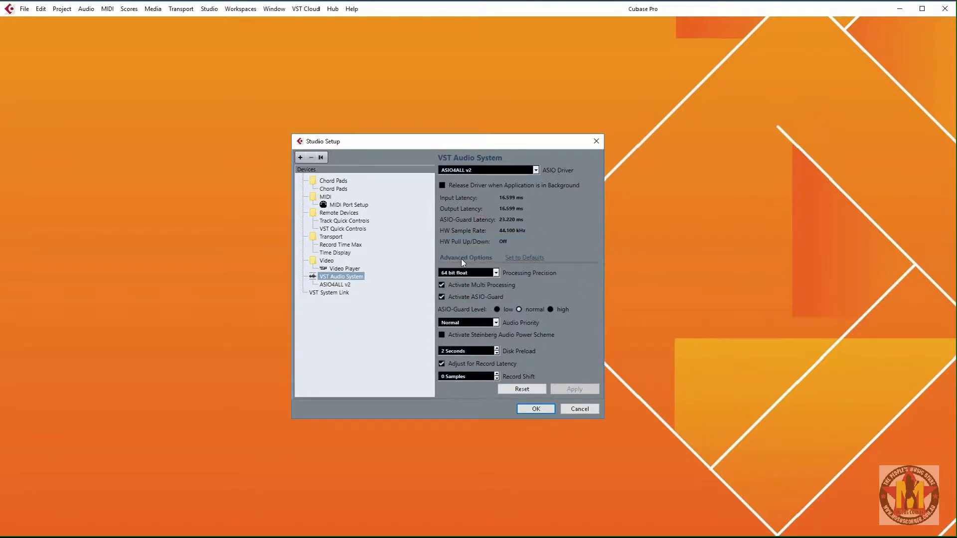
In the ASIO4ALL v2 control panel, enable the RODECaster Pro Stereo device and turn off its 2x 48kHz, 24Bits input
left_click(333, 285)
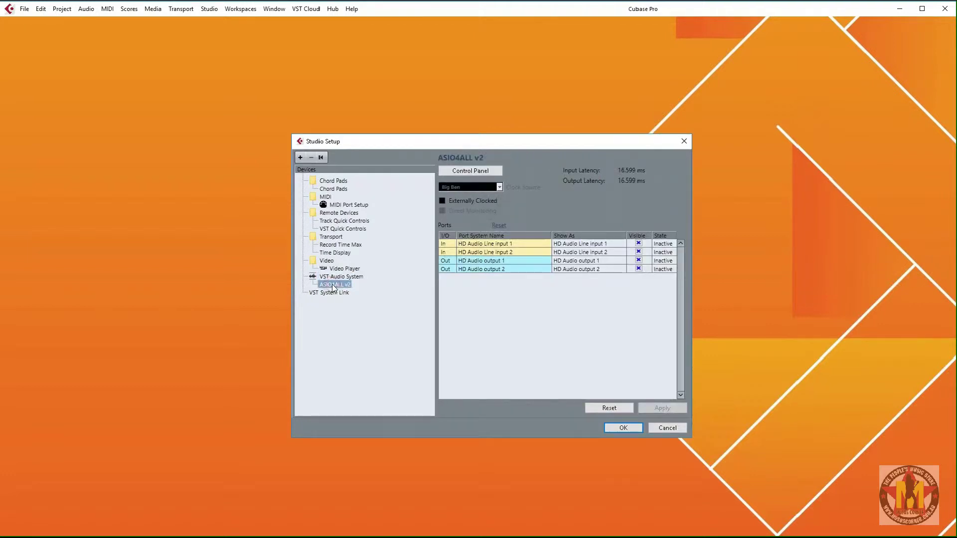
left_click(469, 172)
left_click_drag(528, 238, 466, 117)
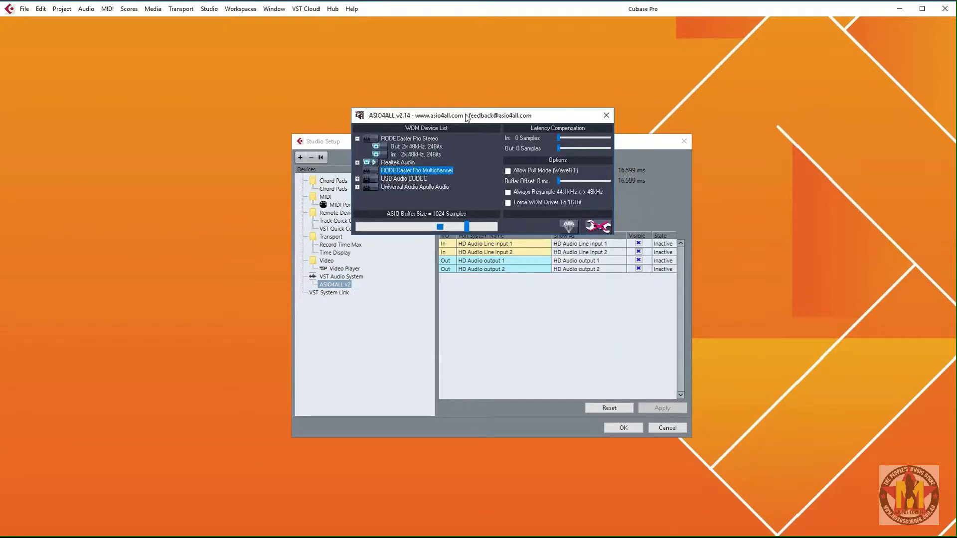
mouse_move(378, 143)
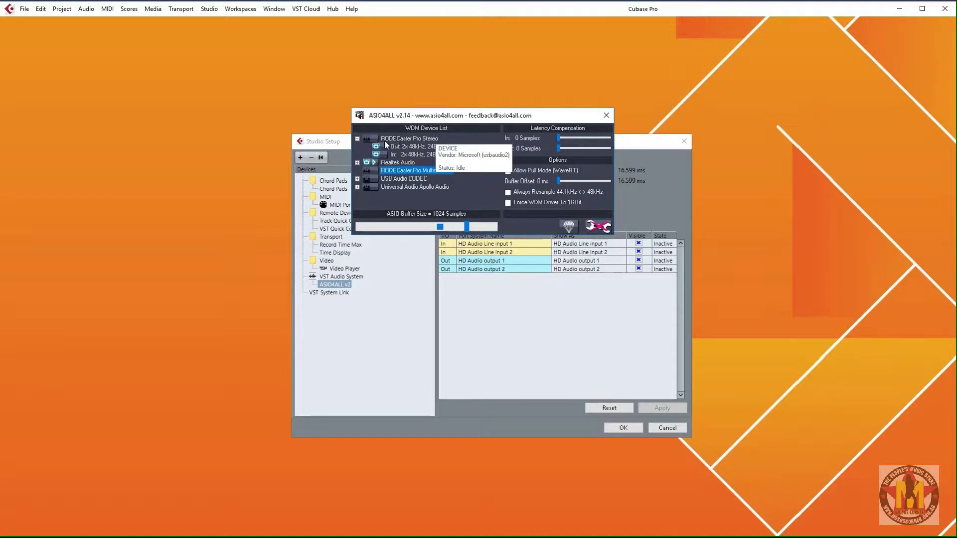
mouse_move(403, 171)
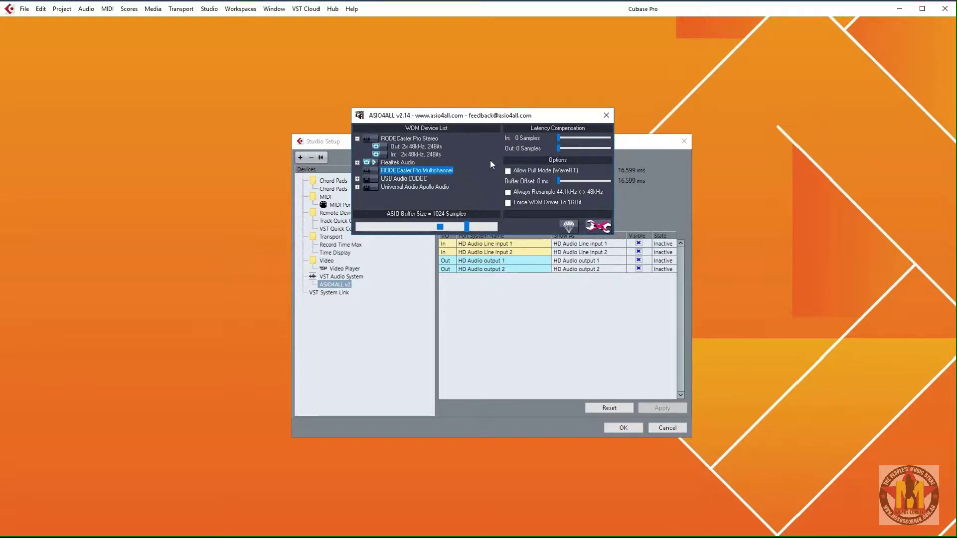
left_click(369, 137)
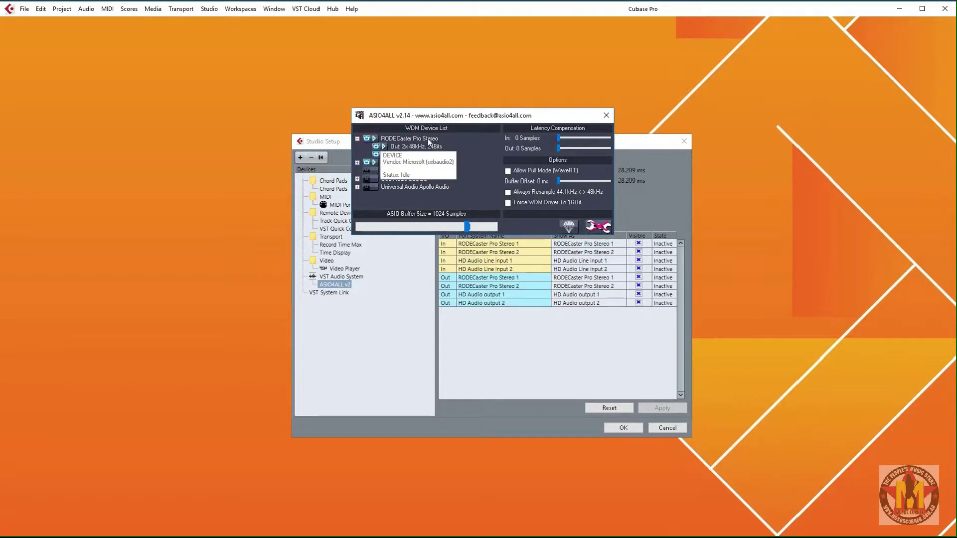
mouse_move(369, 164)
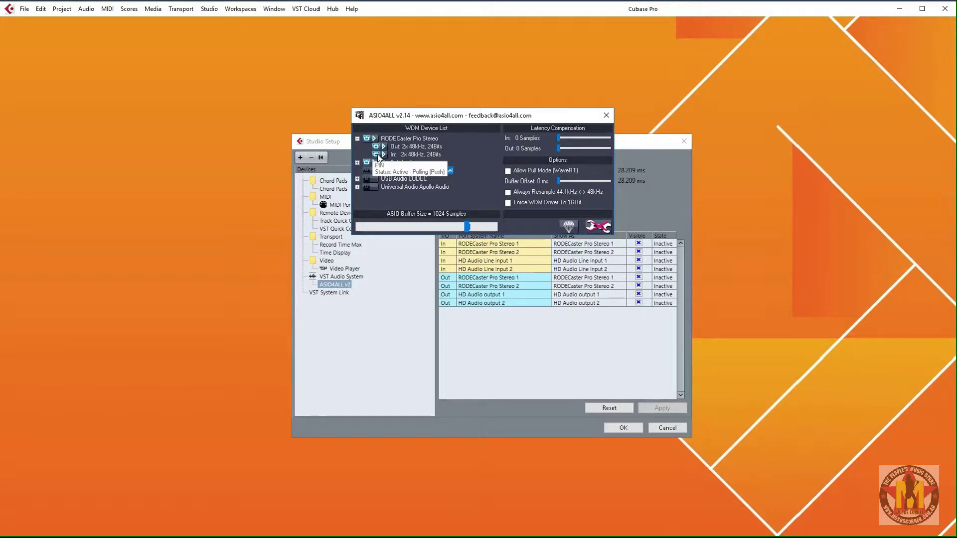
left_click(376, 155)
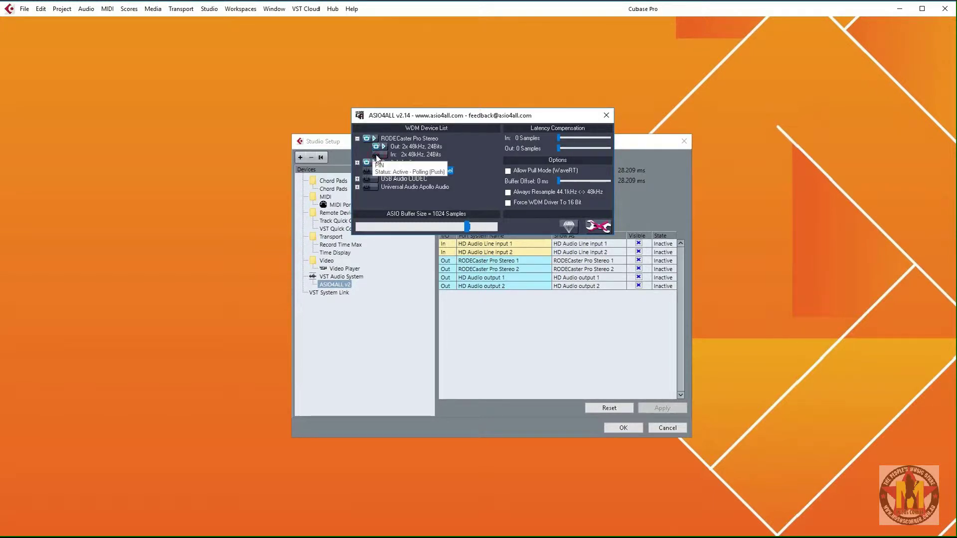
Disable Realtek Audio and enable RODECaster Pro Multichannel in the WDM device list, then close the driver panel and accept Studio Setup
mouse_move(373, 173)
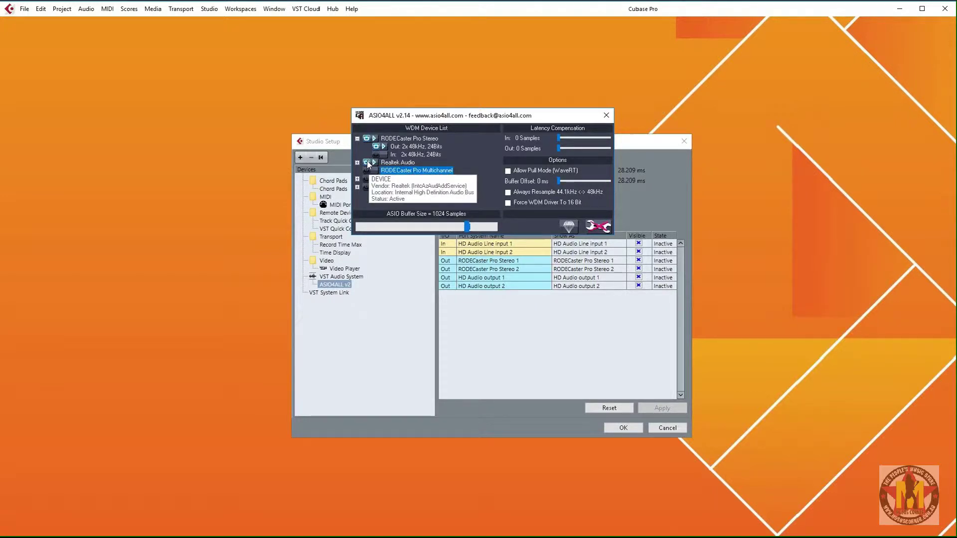
left_click(367, 163)
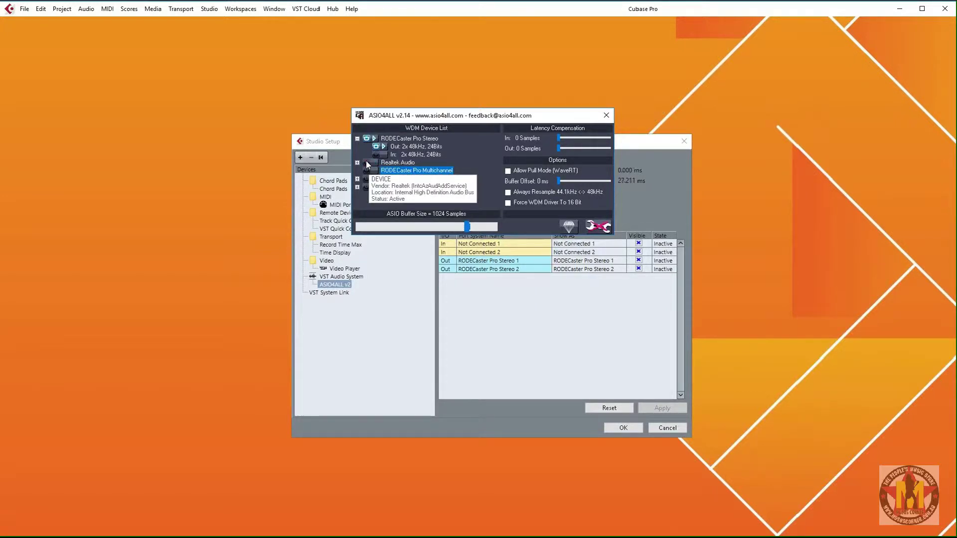
mouse_move(366, 173)
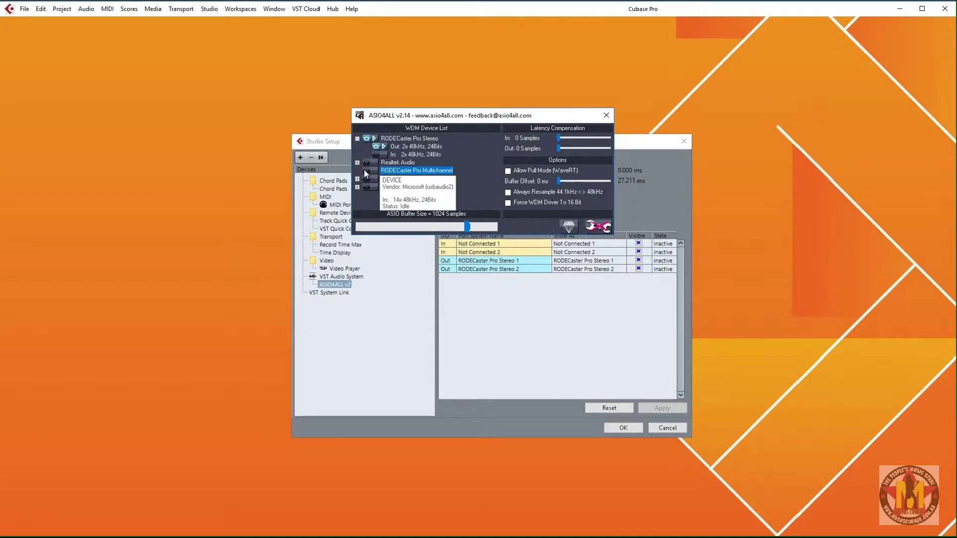
left_click(367, 171)
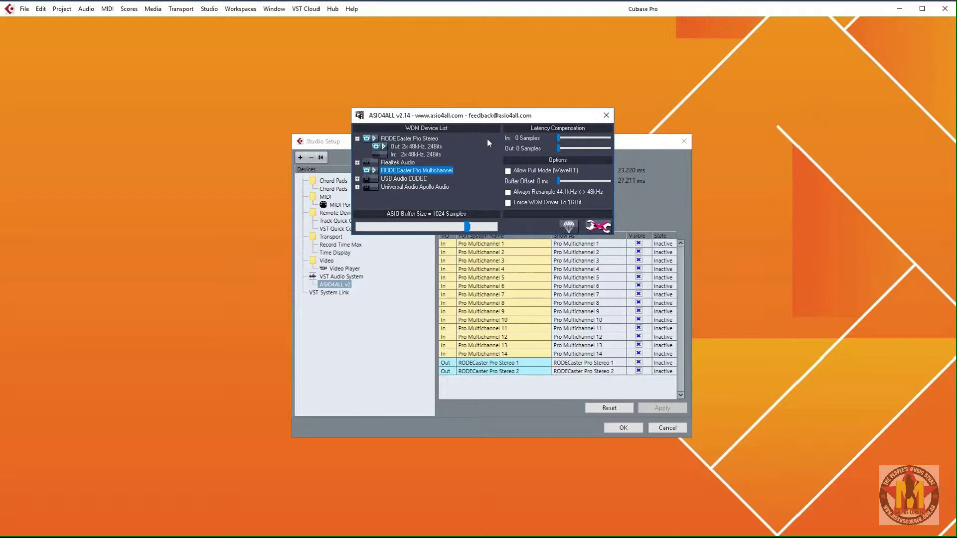
left_click(605, 117)
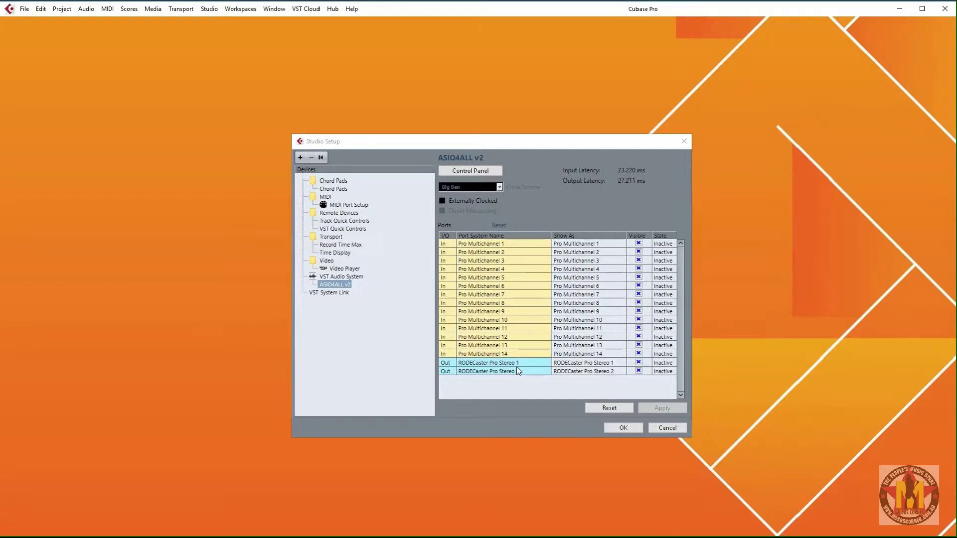
left_click(617, 429)
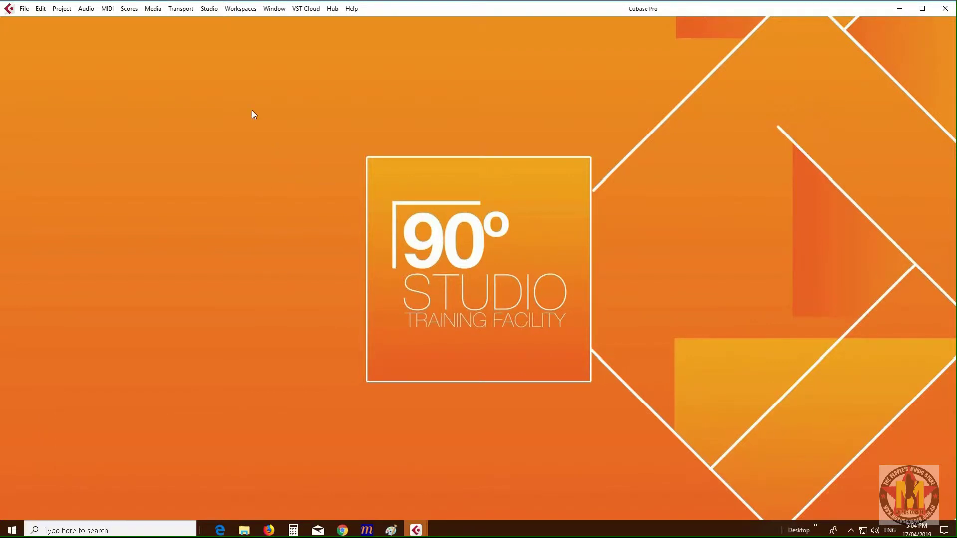
Open Audio Connections and rename the Stereo In input bus to "Full Mix Input"
left_click(208, 9)
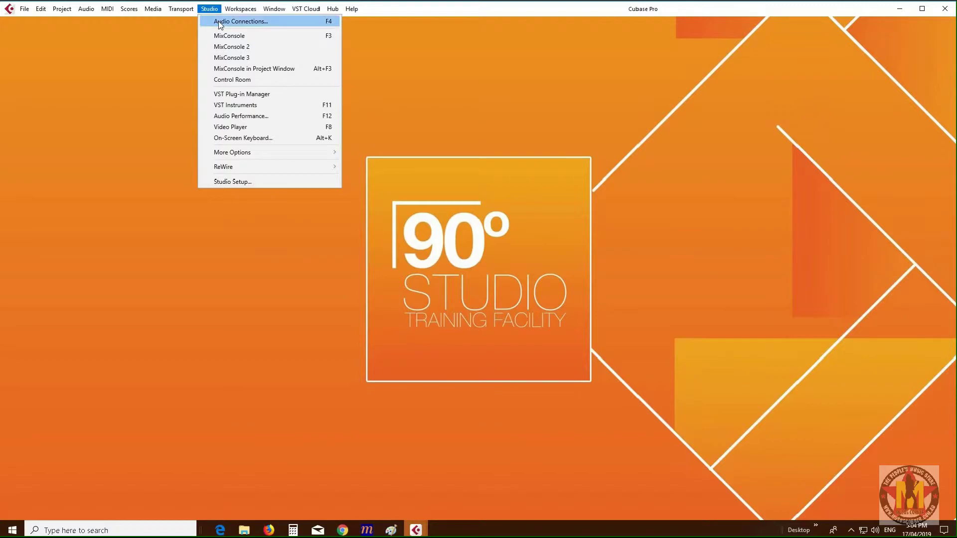
left_click(218, 21)
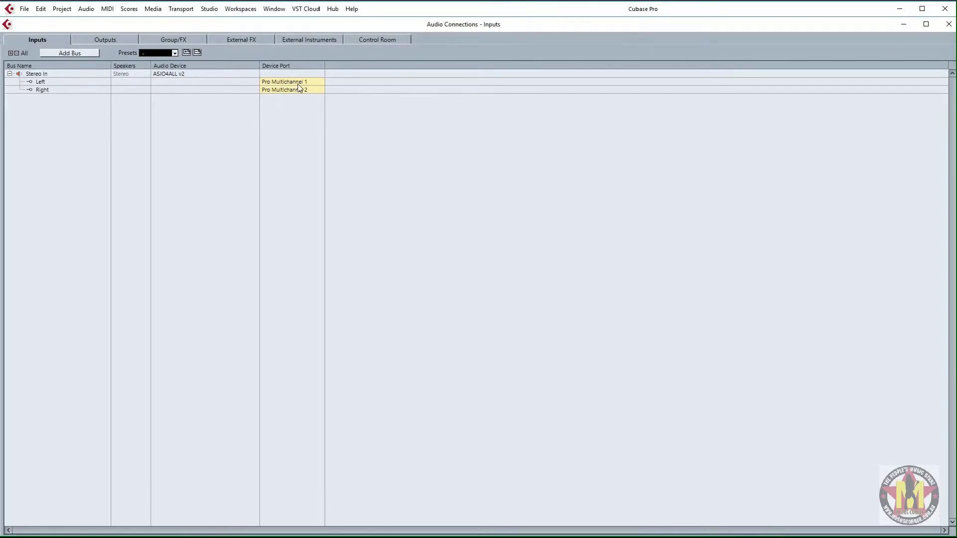
double_click(44, 74)
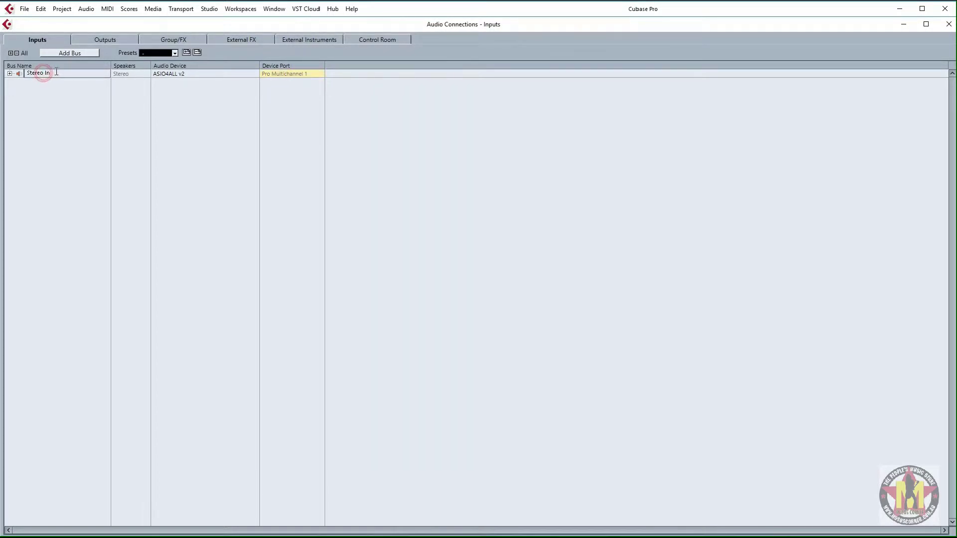
left_click(56, 73)
type("Full Mix Input")
key("Return")
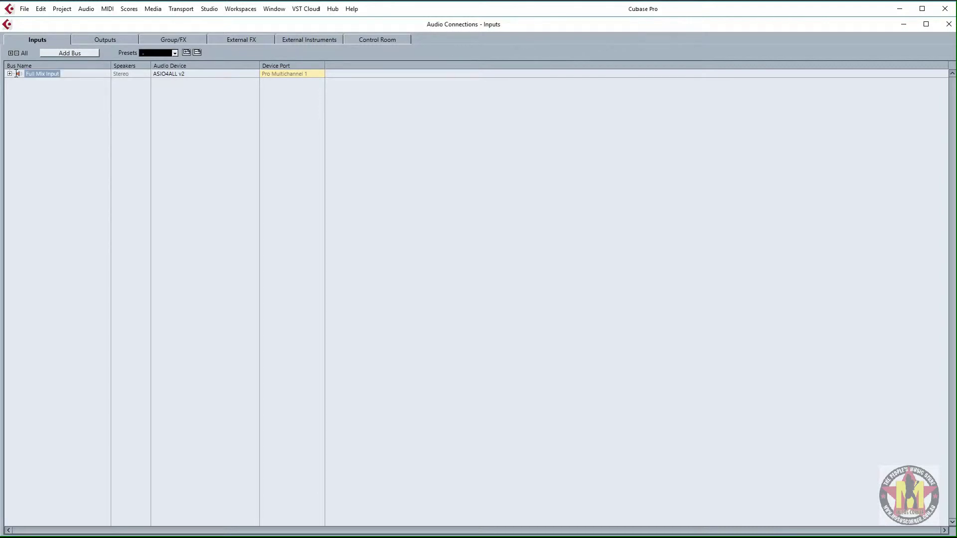
left_click(10, 74)
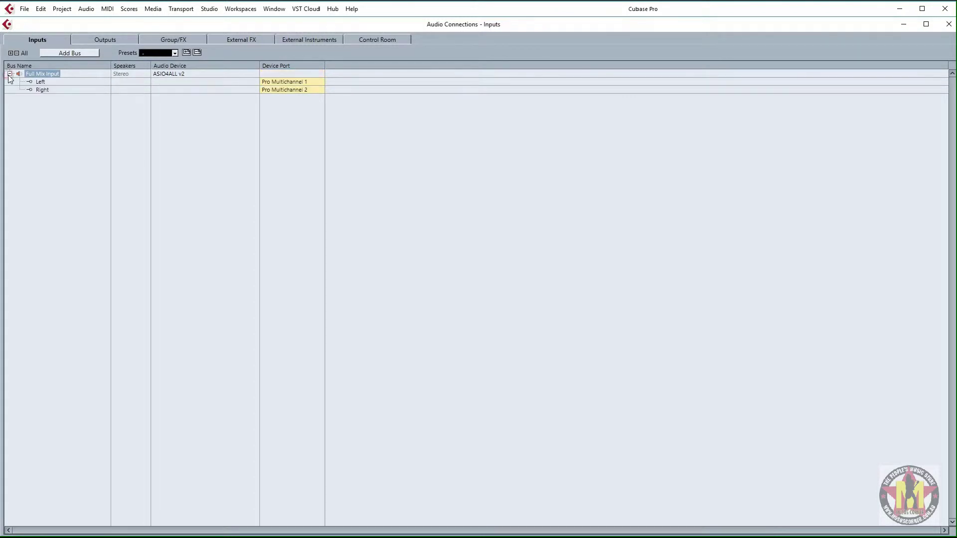
left_click(10, 74)
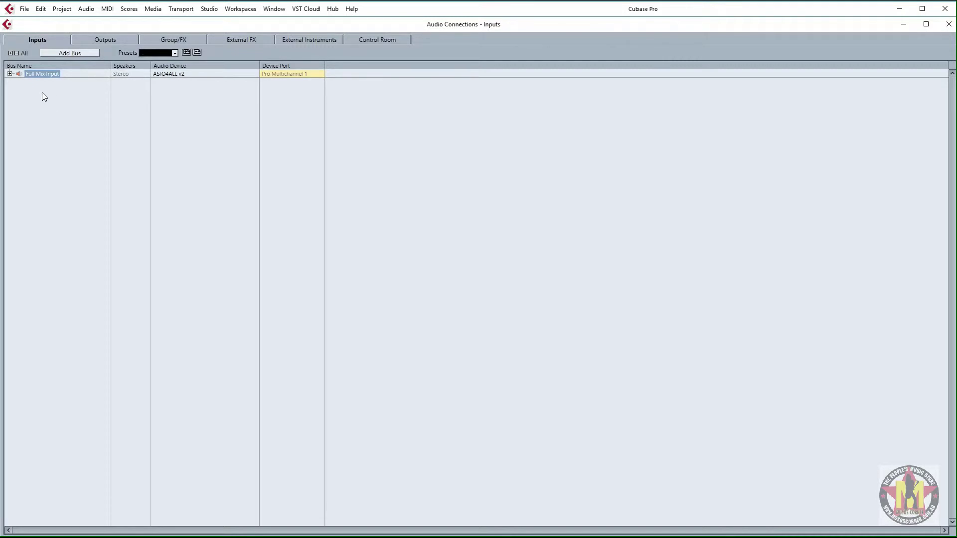
Add four mono input buses with the bus name "Mic"
left_click(67, 52)
left_click(406, 272)
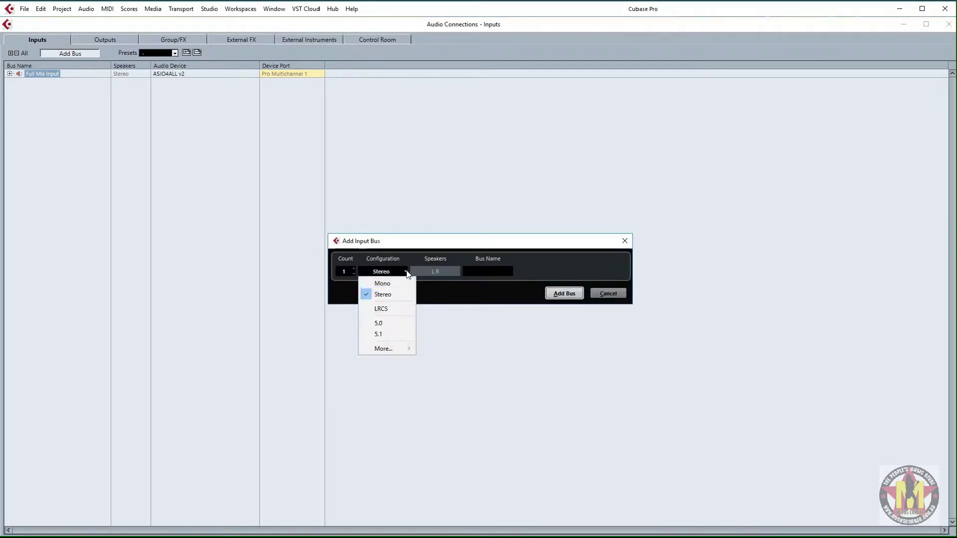
left_click(382, 283)
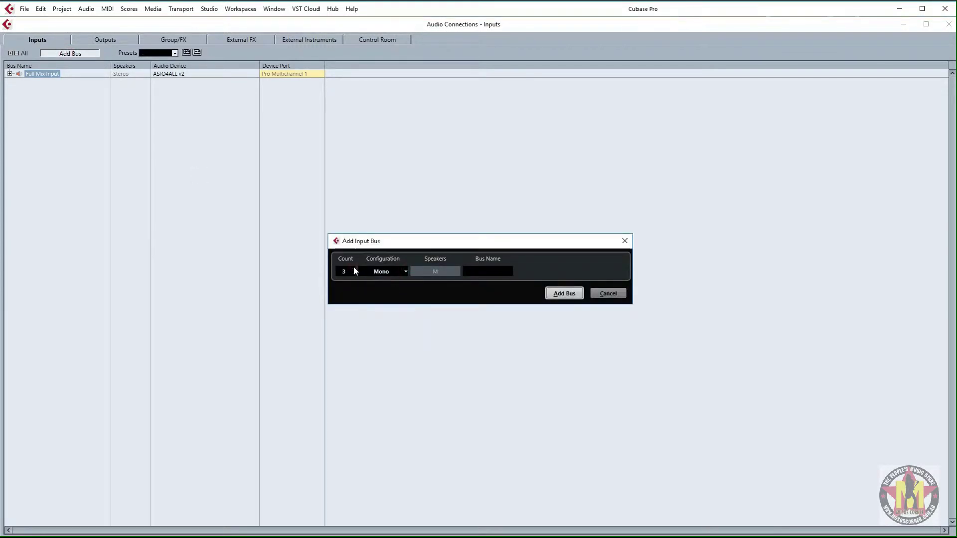
left_click(491, 270)
type("Mic")
left_click(562, 294)
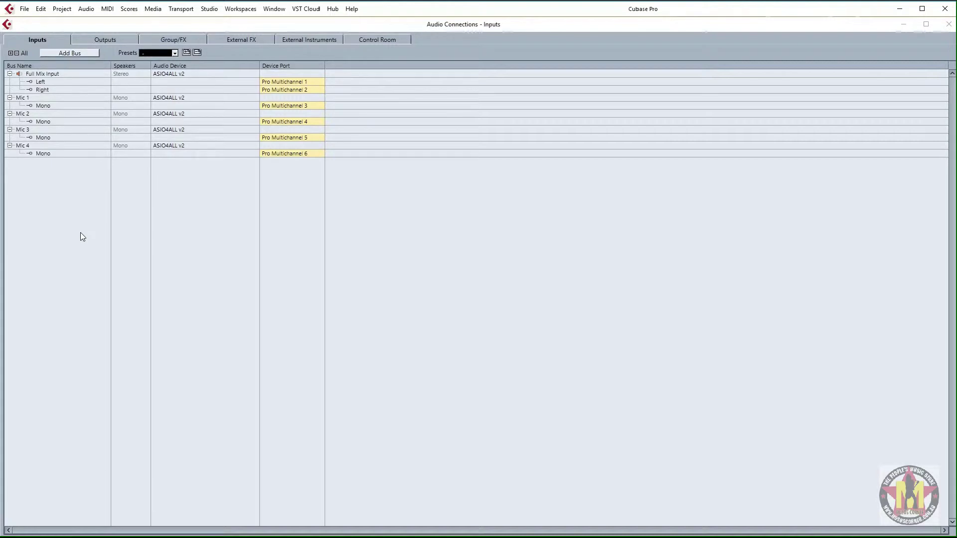
Add four stereo input buses below the mic buses
right_click(66, 181)
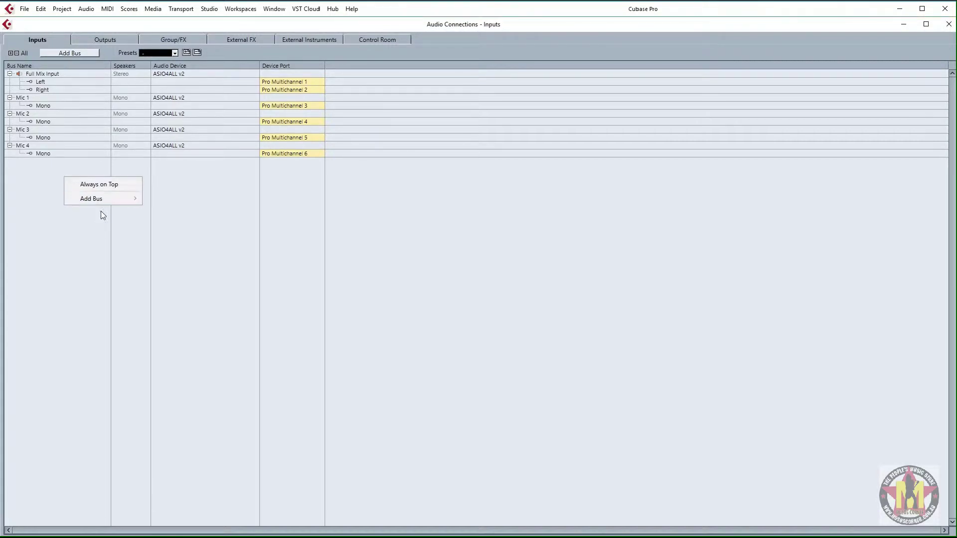
mouse_move(108, 203)
left_click(189, 209)
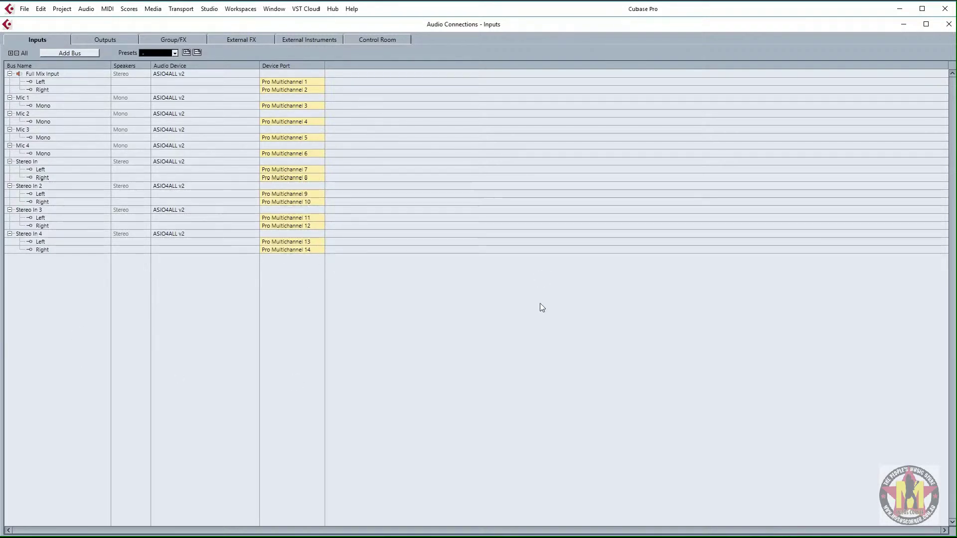
Rename the Stereo In bus below Mic 4 to "DAW RETURN"
double_click(40, 163)
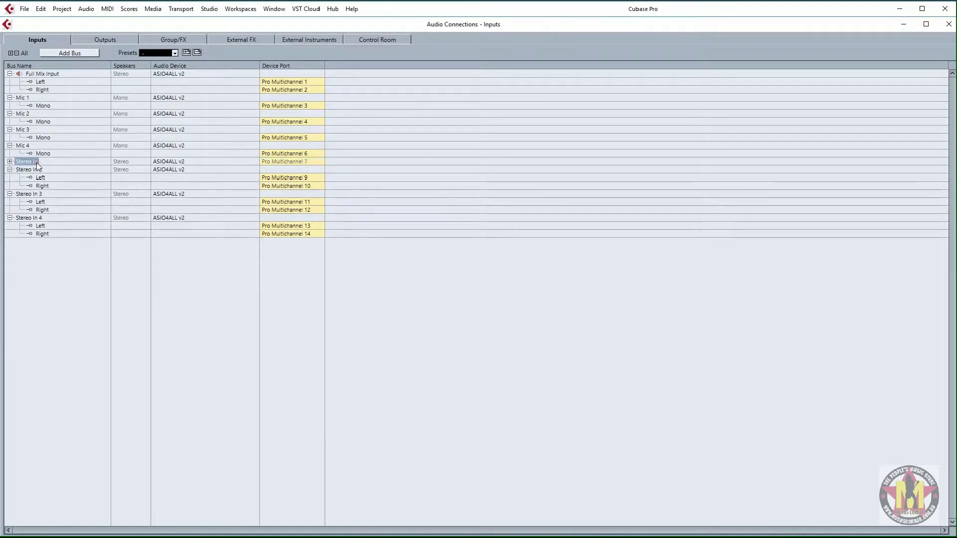
left_click(37, 161)
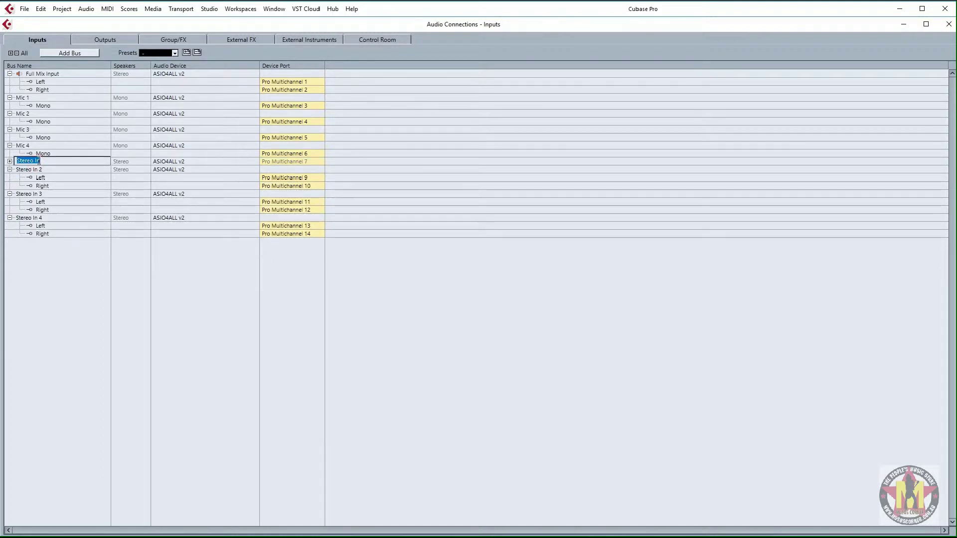
type("DAW RETURN")
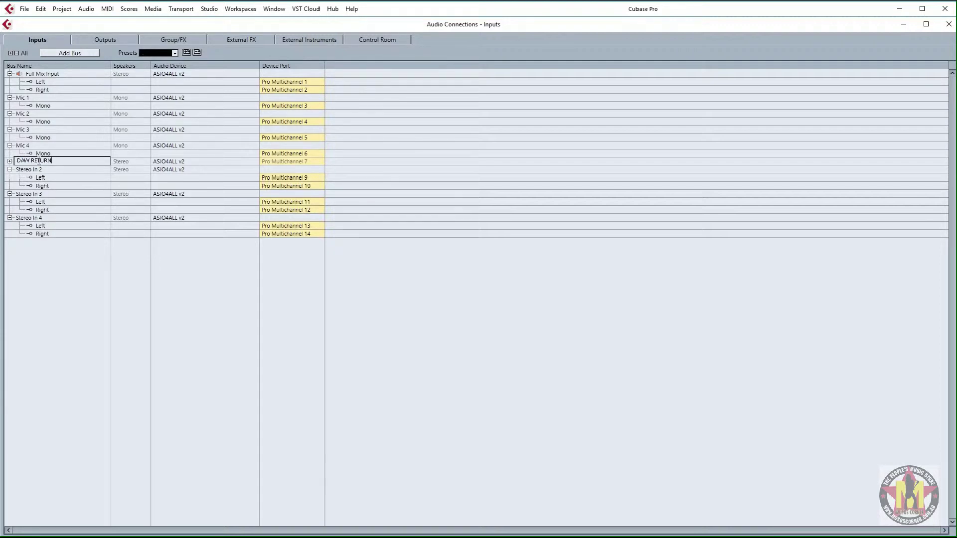
key("Return")
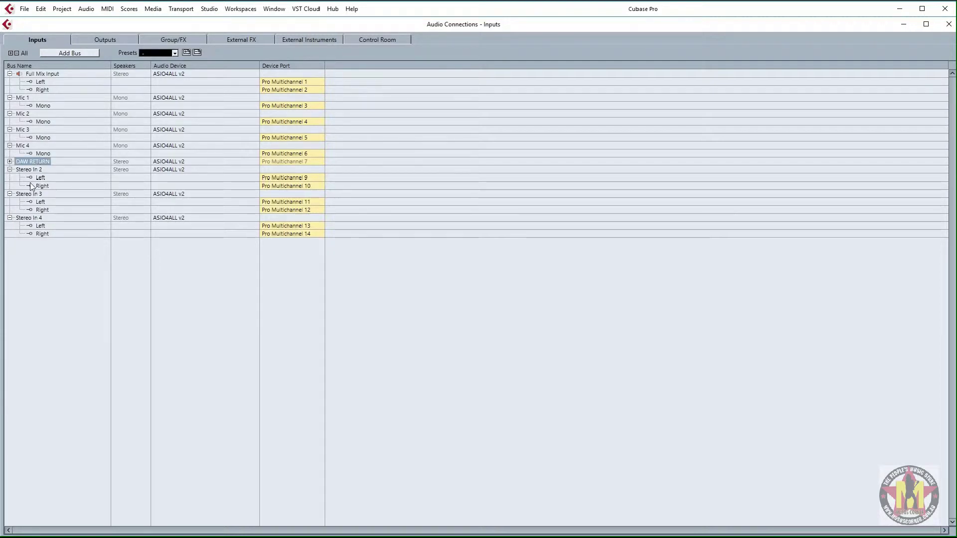
Rename the input buses Stereo In 2, Stereo In 3 and Stereo In 4 to "3.5 in", "BLUETOOTH" and "SAMPLES"
double_click(36, 170)
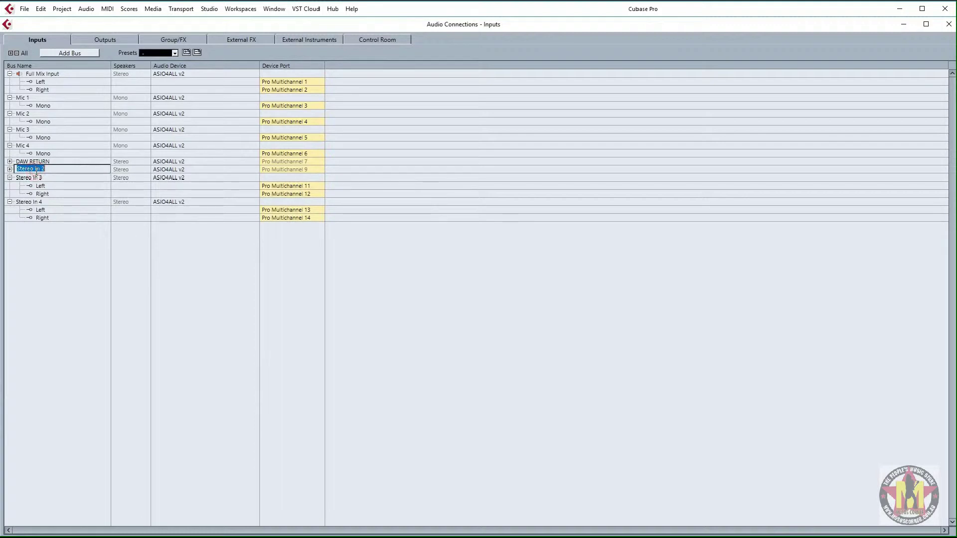
type("3.5")
key("Return")
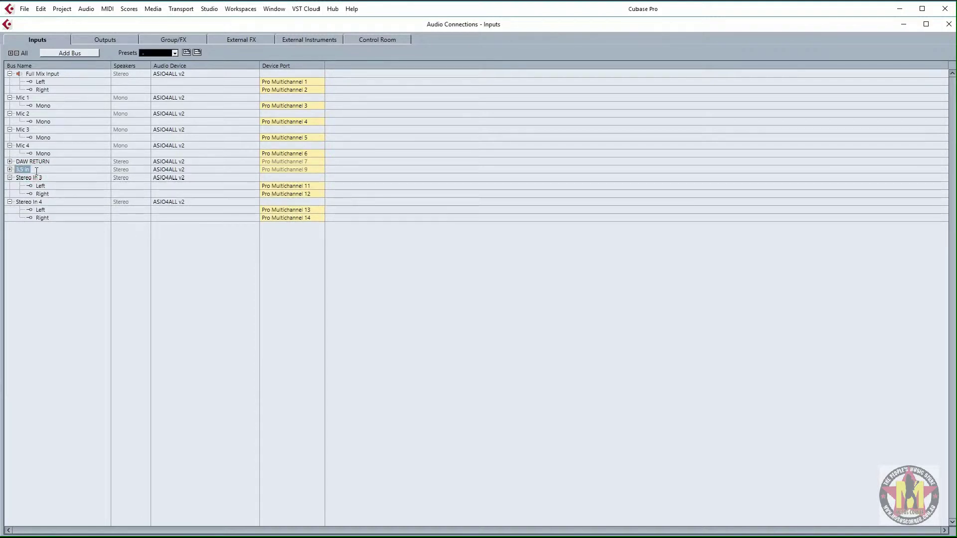
double_click(29, 178)
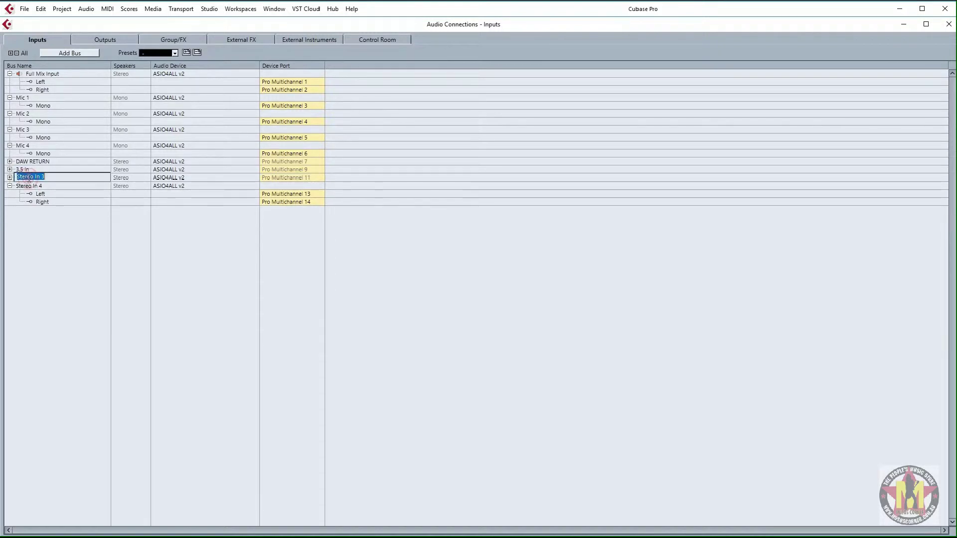
type("Bl")
double_click(41, 186)
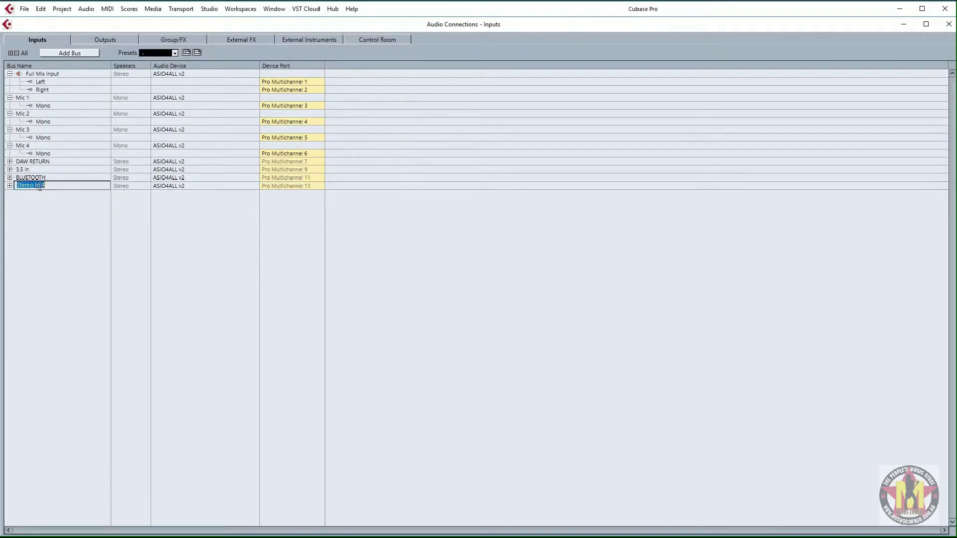
type("SAMPLES")
key("Return")
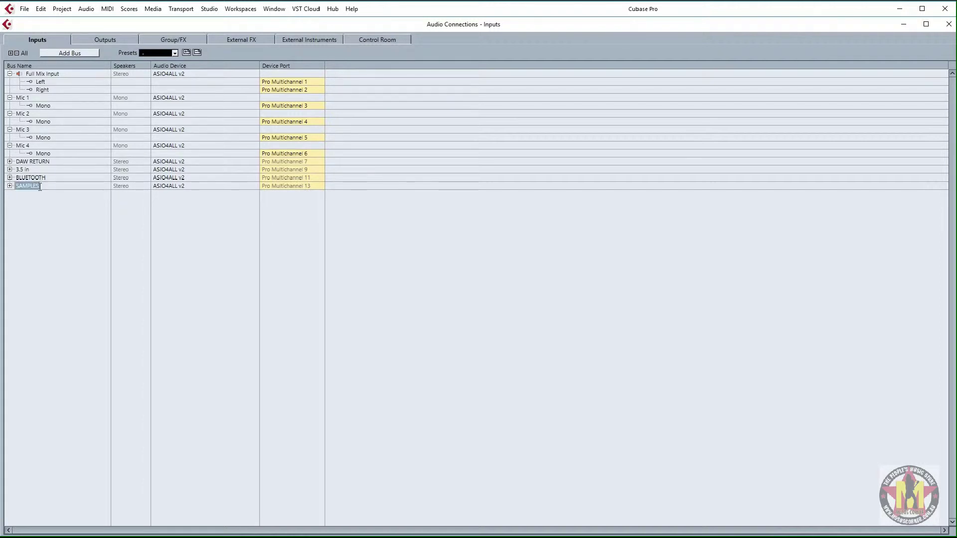
Expand the DAW RETURN, 3.5 in, BLUETOOTH and SAMPLES buses and check the port assignments of inputs and outputs
left_click(9, 161)
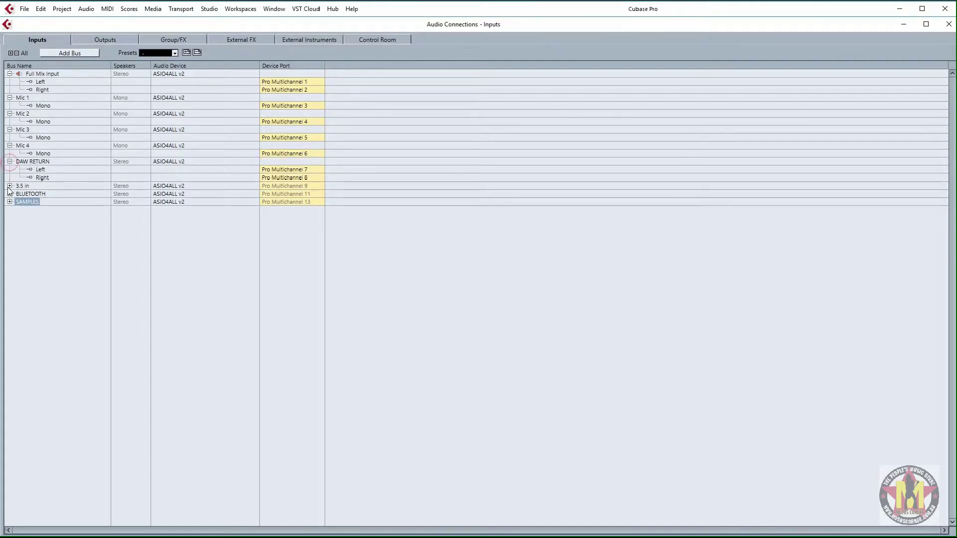
left_click(10, 186)
left_click(9, 210)
left_click(10, 234)
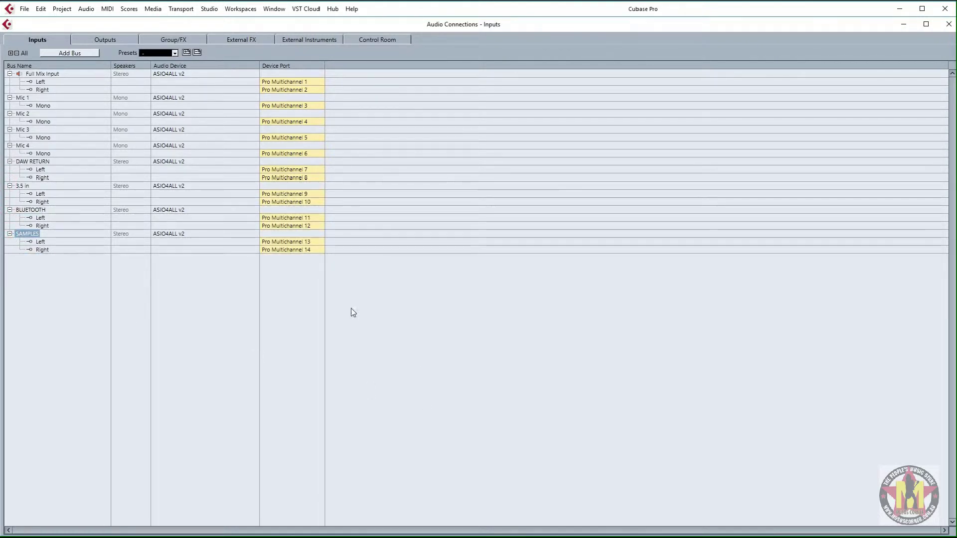
left_click(107, 40)
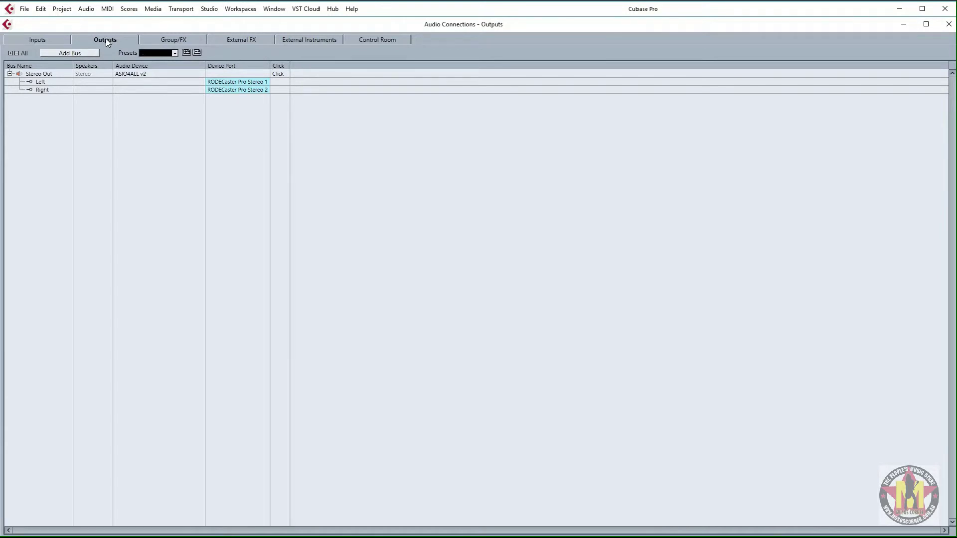
left_click(58, 38)
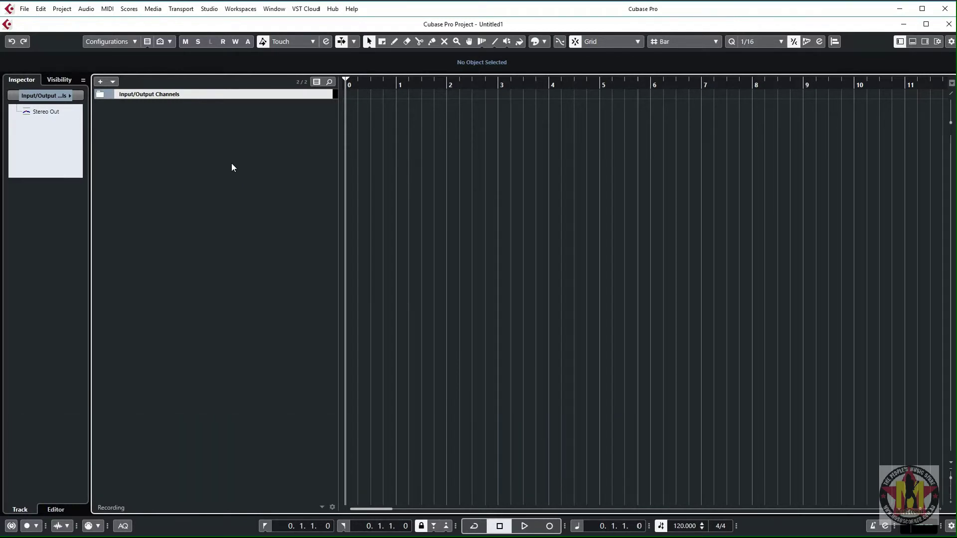
Add a stereo audio track named "FULL MIX" to the project
right_click(207, 136)
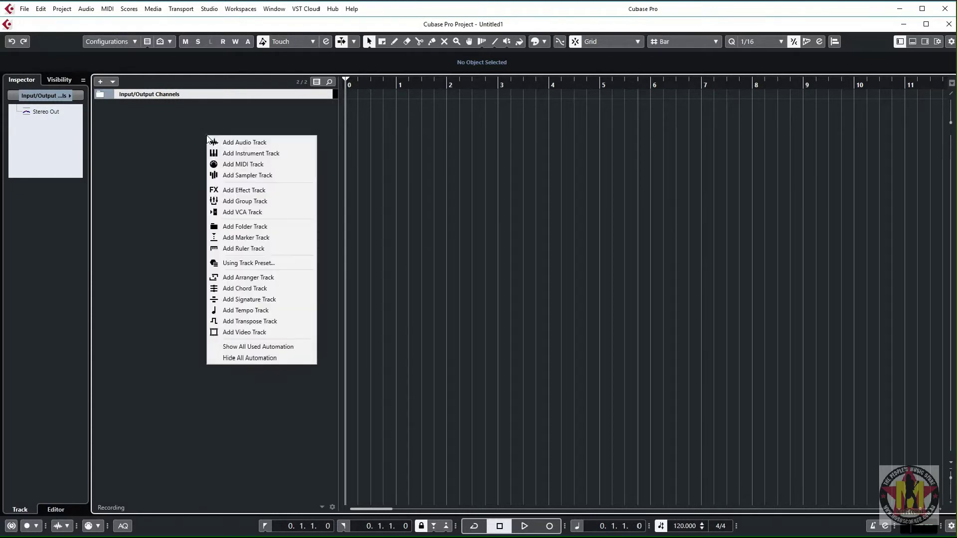
left_click(246, 142)
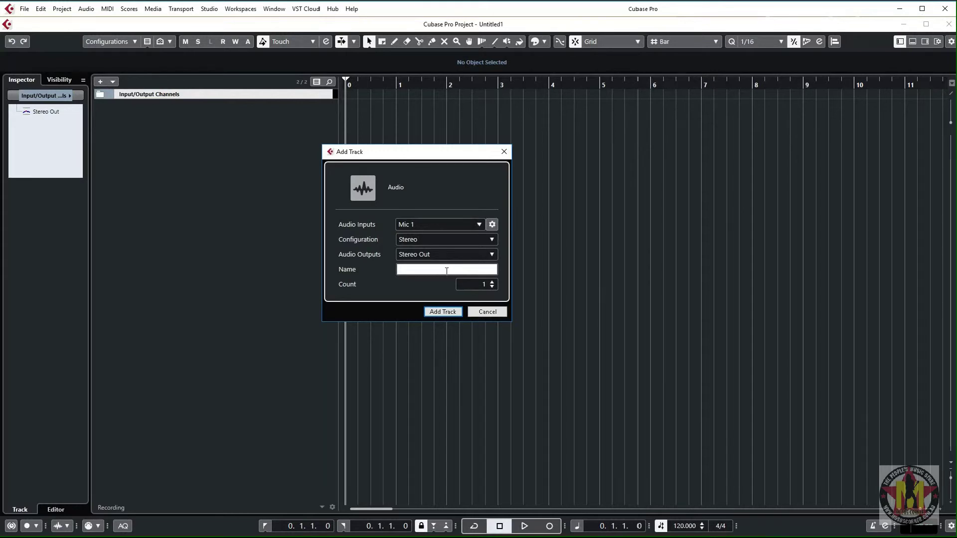
type("FULL MIX")
key("Return")
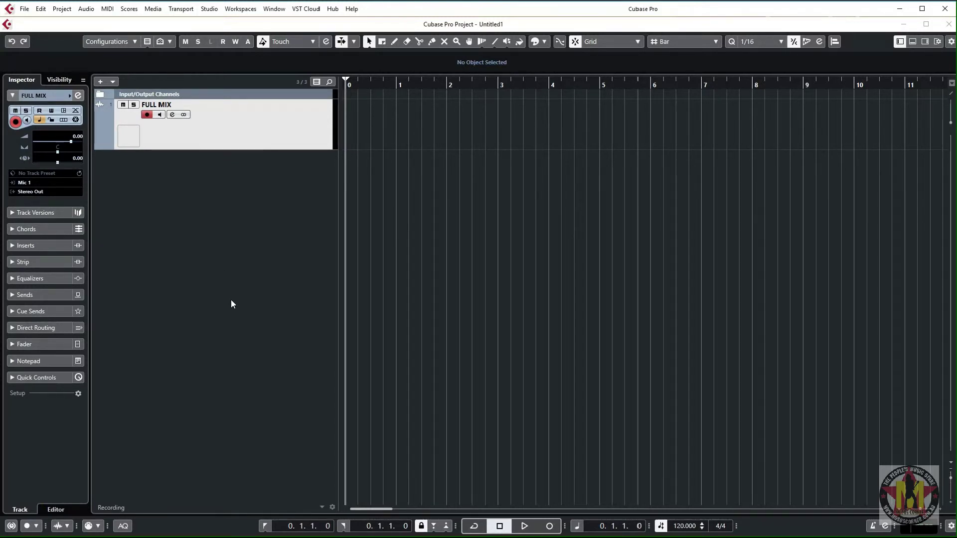
Add four mono audio tracks named "Mic" below the FULL MIX track, with Mic 1 as audio input
right_click(207, 192)
left_click(256, 197)
left_click(427, 239)
left_click(428, 254)
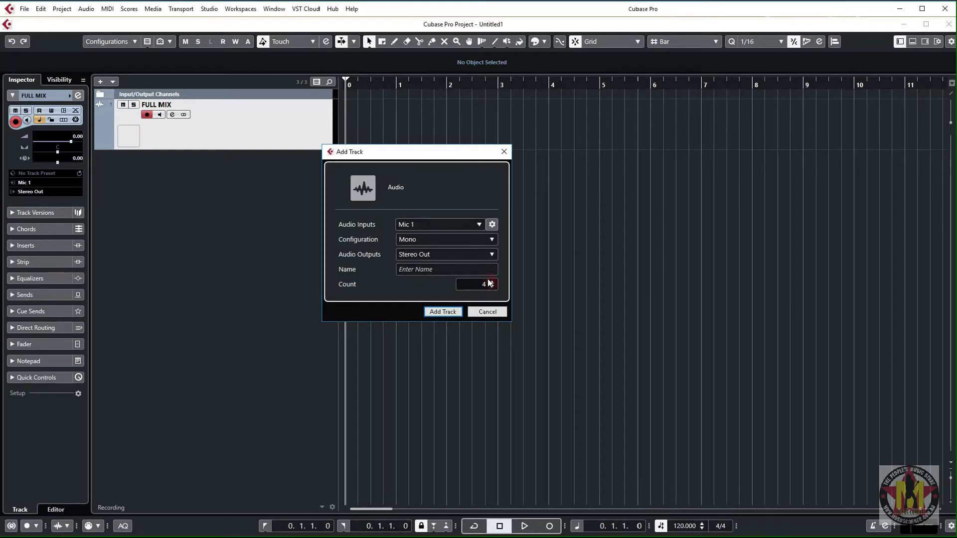
left_click(492, 281)
left_click(492, 281)
left_click(492, 282)
left_click(450, 270)
type("Vox")
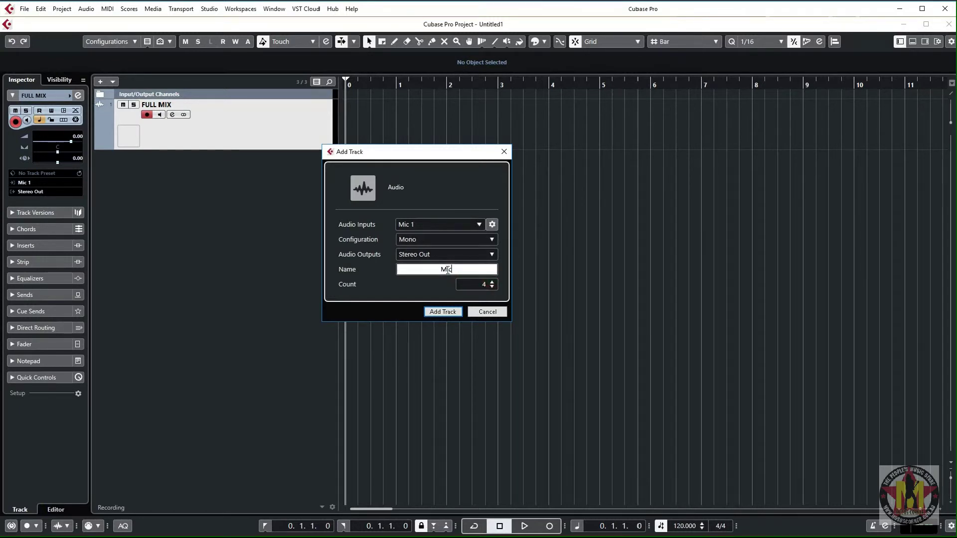
key("Return")
Add four unnamed stereo audio tracks below the Mic 4 track
right_click(187, 393)
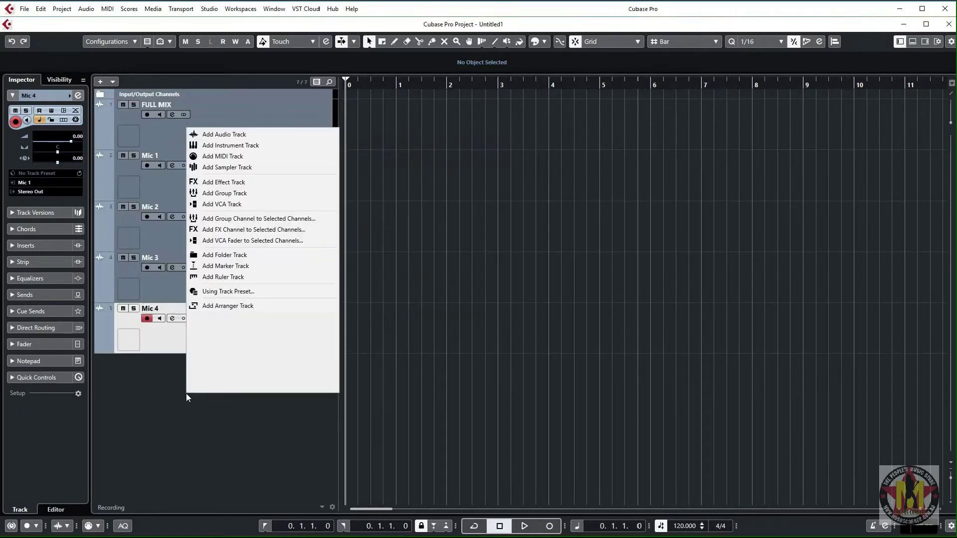
left_click(256, 134)
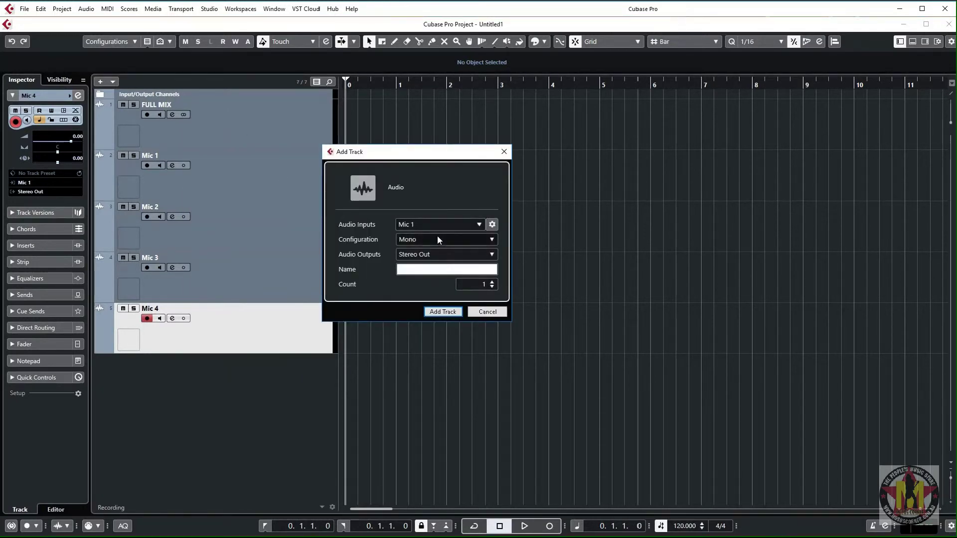
left_click(436, 239)
left_click(423, 264)
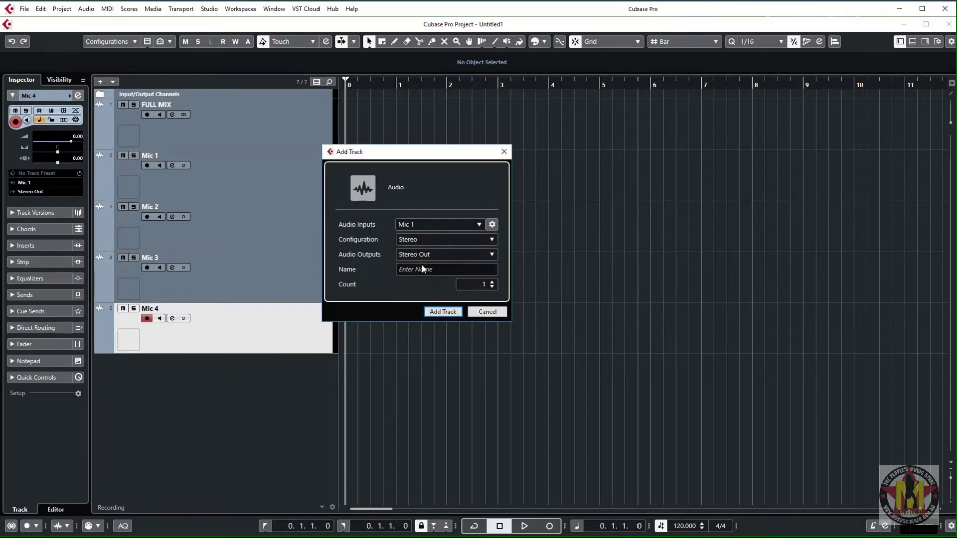
left_click(443, 311)
scroll(247, 434, "down", 1)
scroll(247, 435, "up", 1)
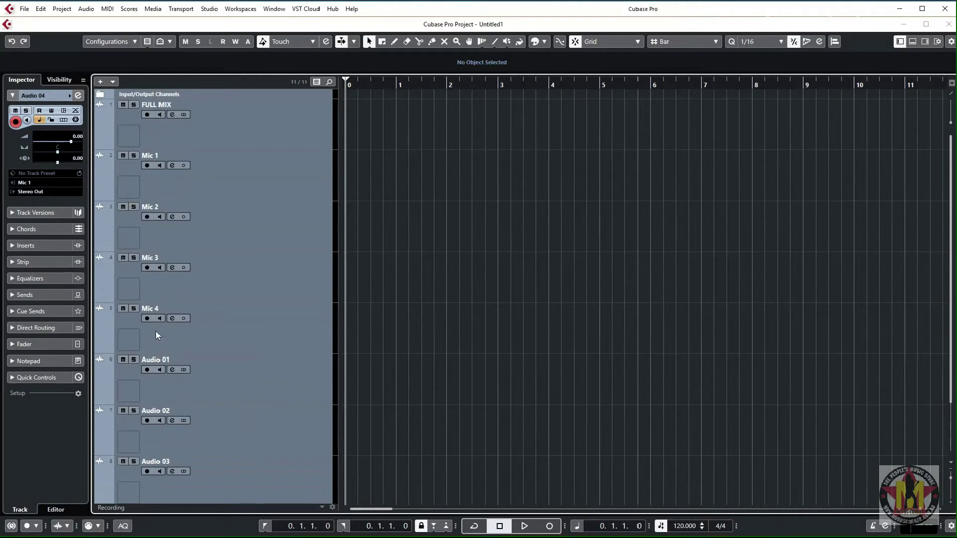
Rename the track Audio 01 to "DAW RETURN" and Audio 02 to "3.5"
scroll(278, 439, "down", 1)
double_click(160, 287)
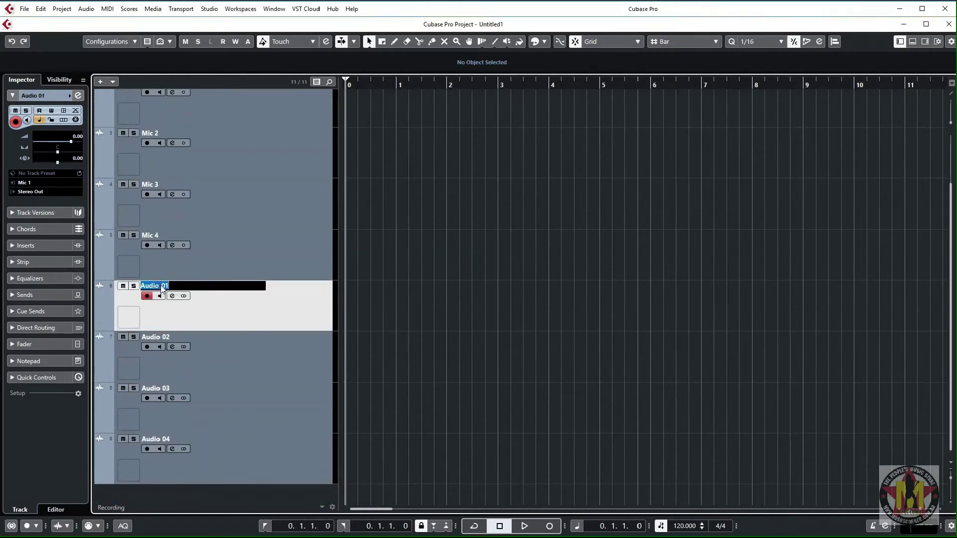
type("DAW SETURN")
key("Return")
double_click(158, 338)
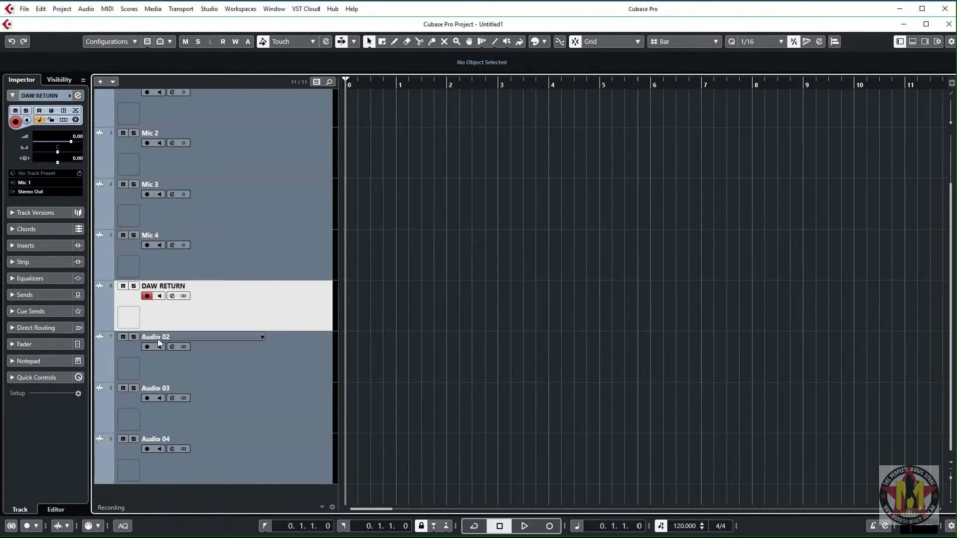
type("3.5")
key("Tab")
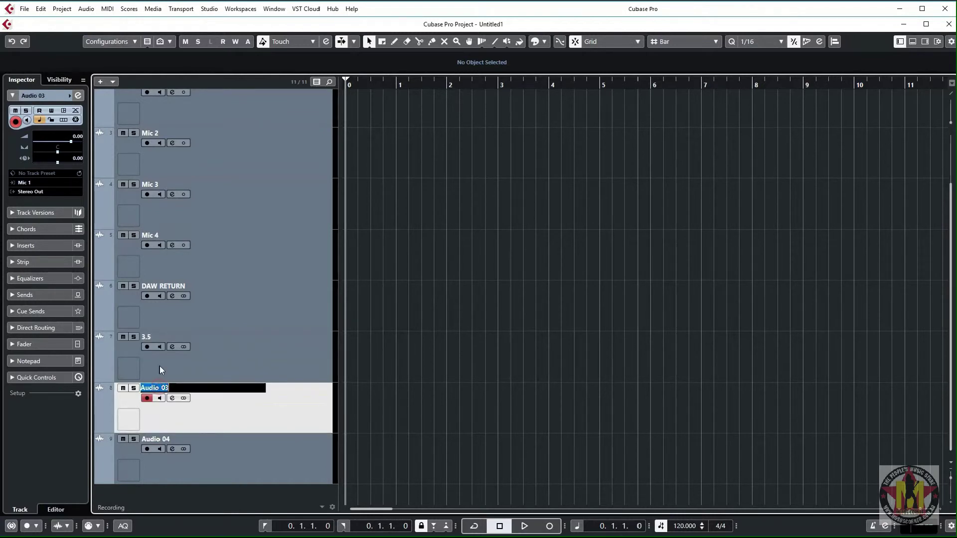
Rename the track Audio 03 to "BTOOTH" and Audio 04 to "SAMPLES"
type("BTOOTH")
key("Return")
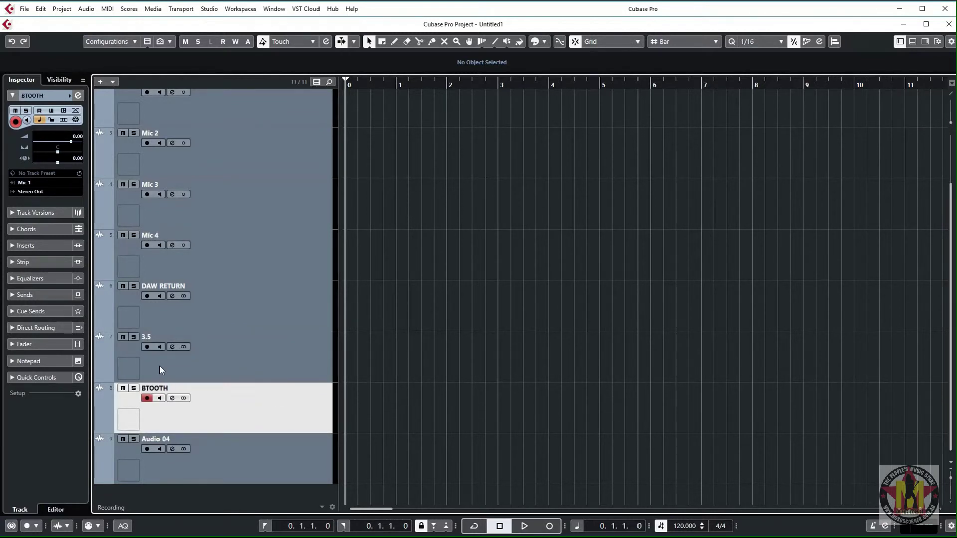
double_click(169, 438)
type("SAMPLEWS")
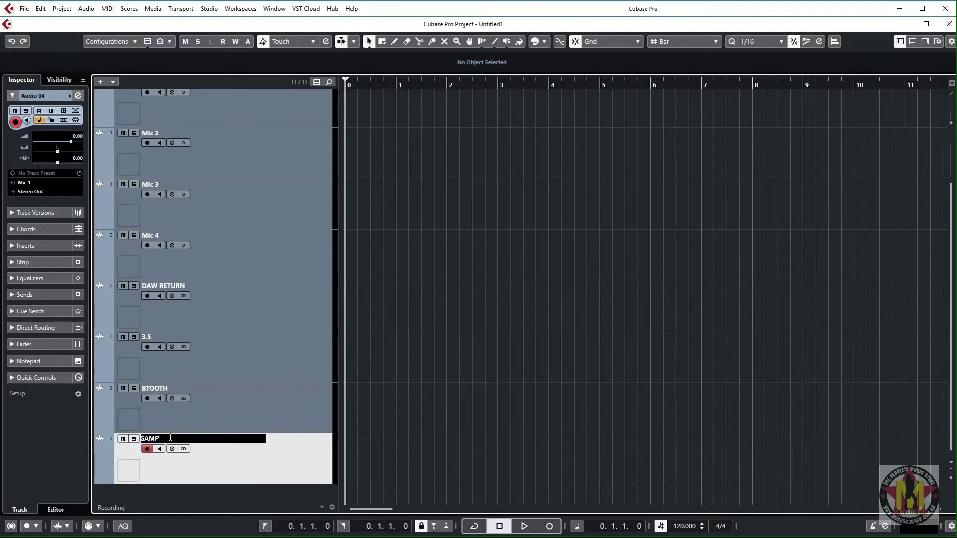
key("BackSpace")
key("BackSpace")
type("S")
key("Return")
double_click(181, 438)
left_click(181, 438)
type("S")
key("Return")
Set the input routing of the Mic 2, Mic 3 and Mic 4 tracks to the input buses of the same names
scroll(176, 206, "up", 3)
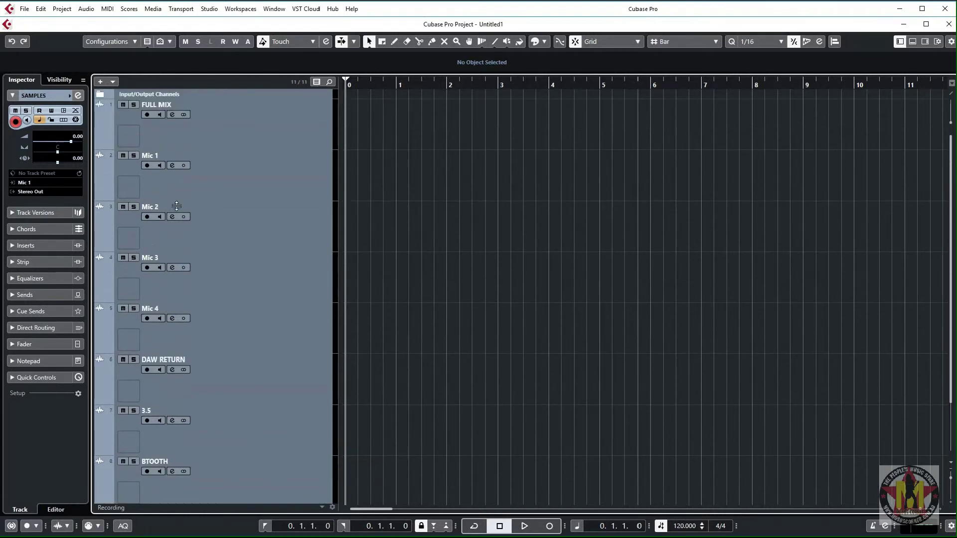
left_click(232, 170)
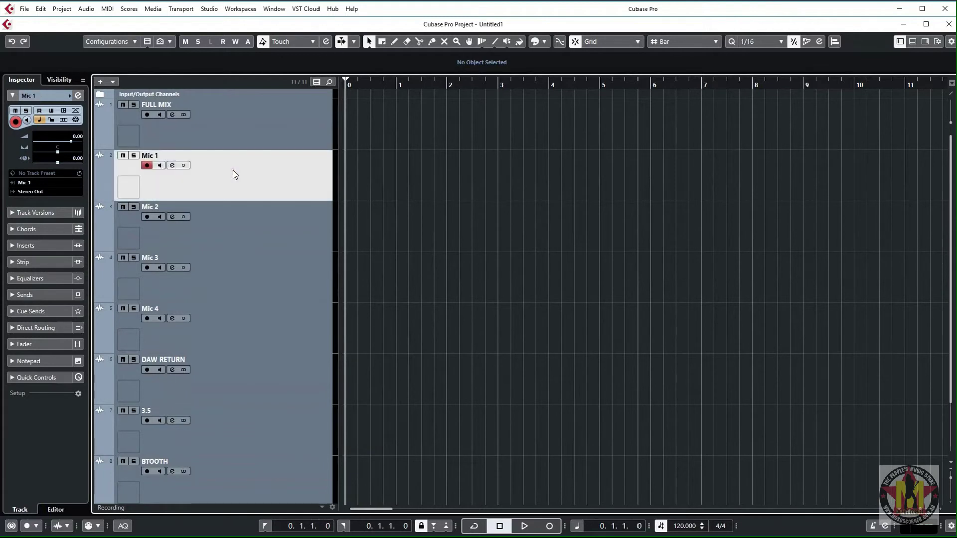
left_click(257, 223)
left_click(35, 184)
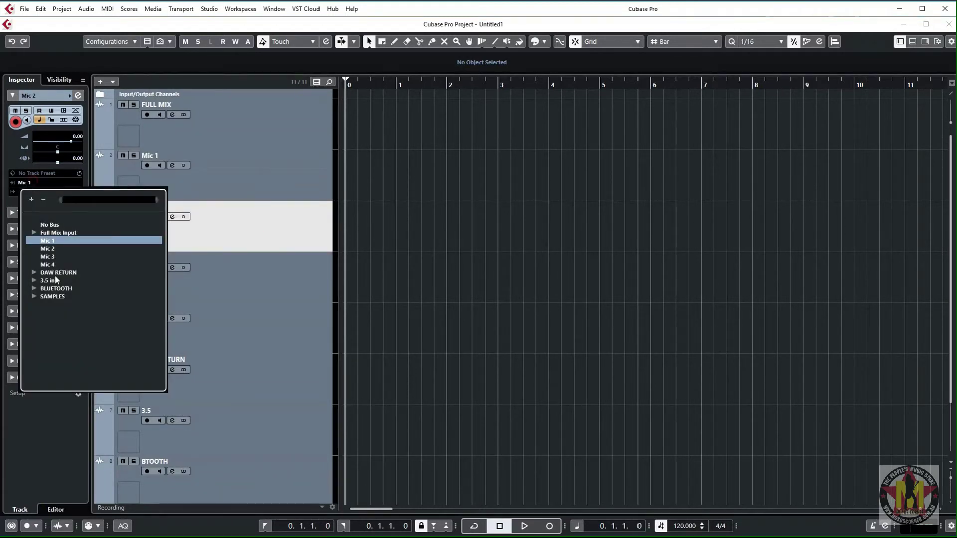
left_click(59, 247)
left_click(270, 273)
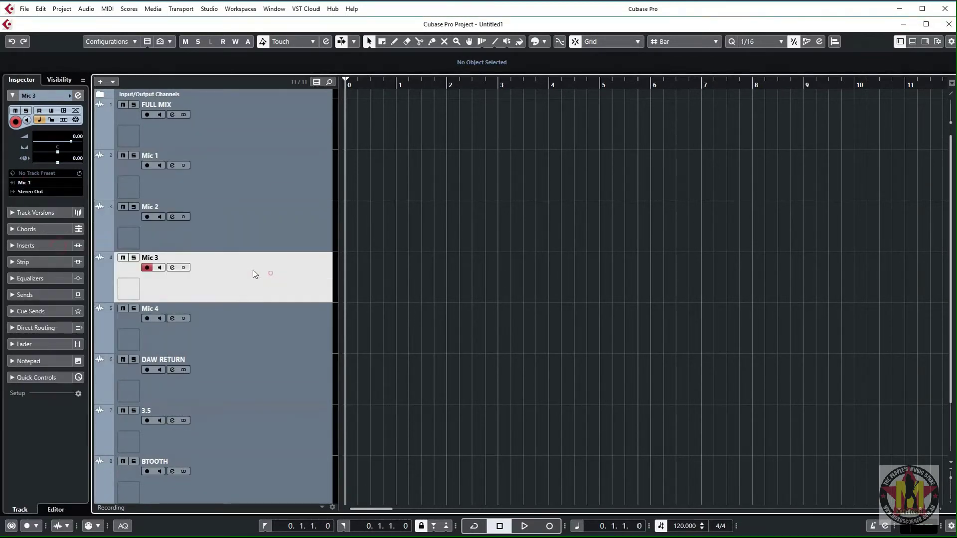
left_click(35, 183)
left_click(55, 256)
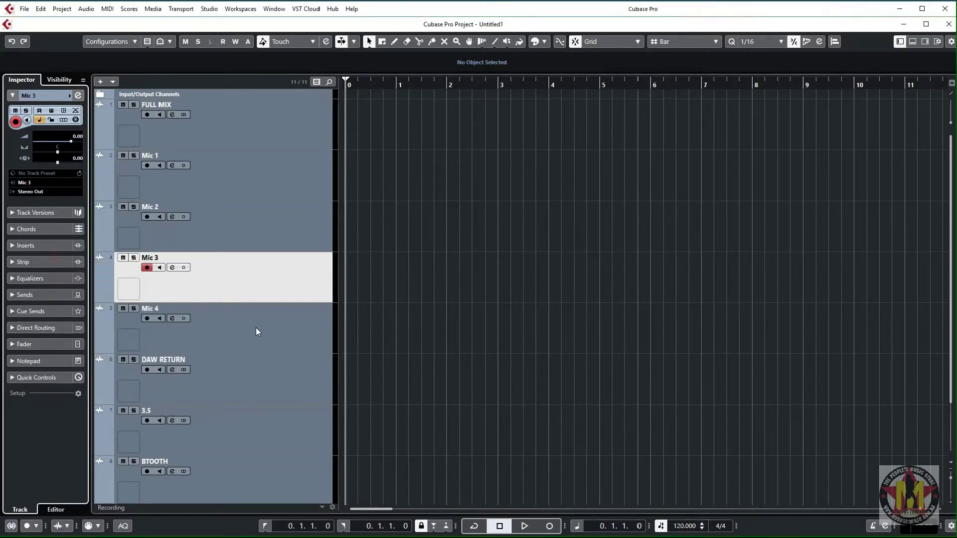
left_click(255, 325)
left_click(30, 184)
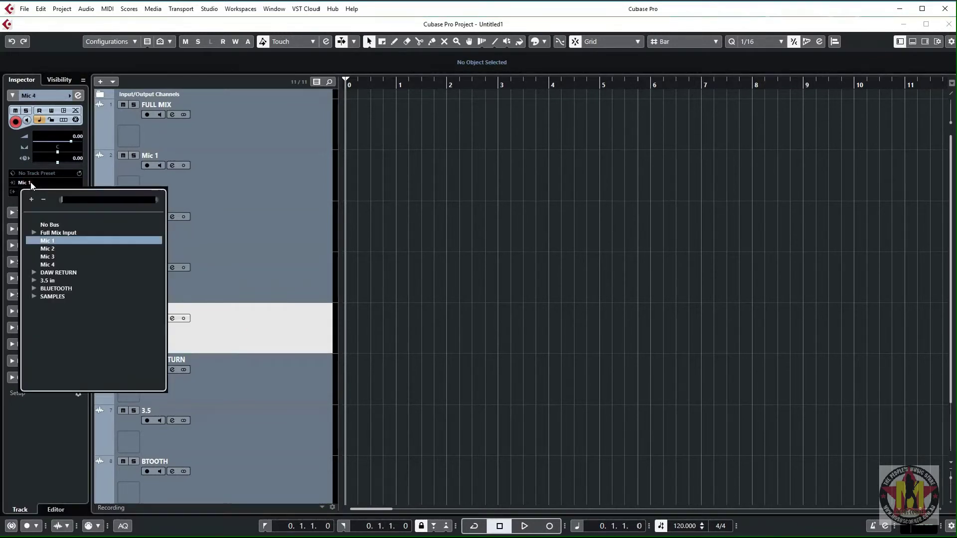
left_click(58, 264)
Set the input routing of the DAW RETURN track to the DAW RETURN bus and the 3.5 track to "3.5 in"
left_click(286, 391)
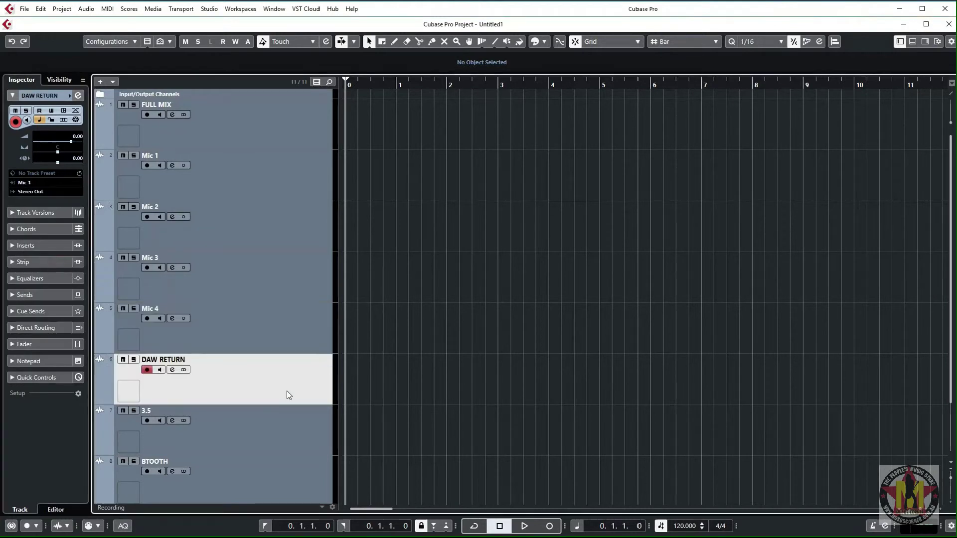
left_click(30, 183)
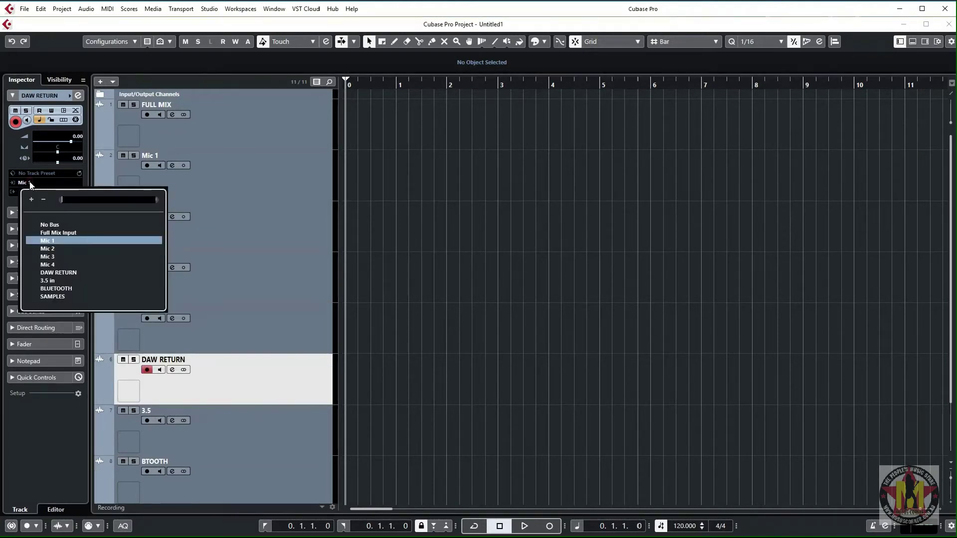
left_click(56, 272)
left_click(270, 442)
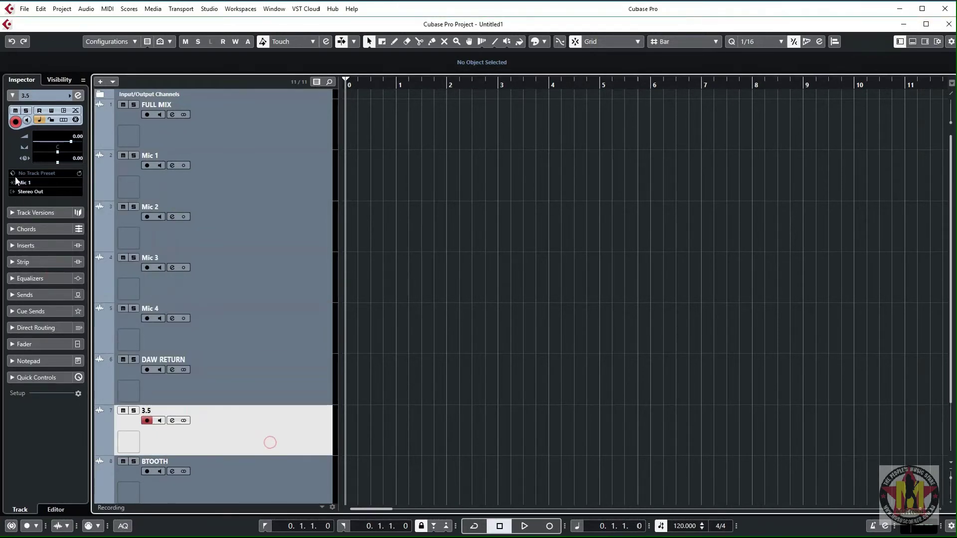
left_click(30, 183)
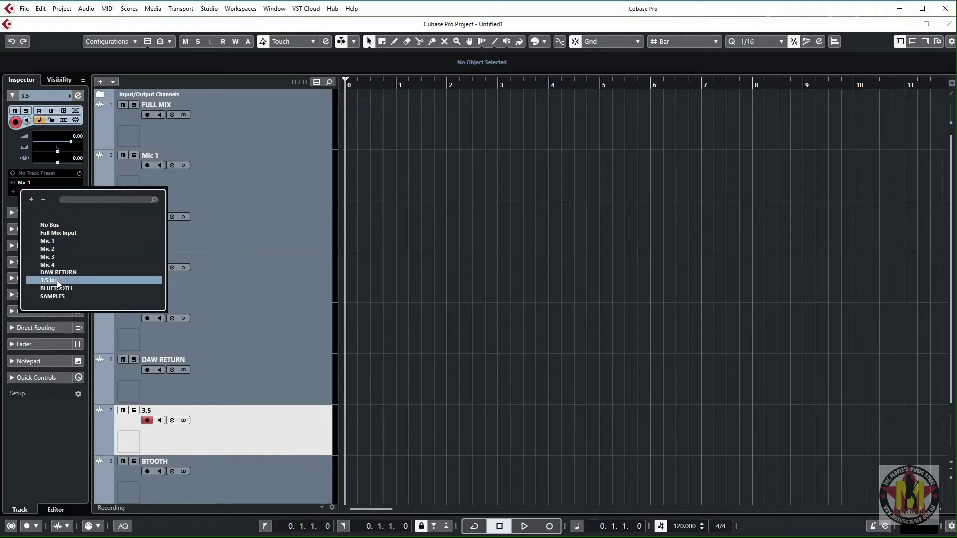
left_click(58, 280)
Set the input routing of the BTOOTH track to the BLUETOOTH bus
left_click(279, 476)
left_click(33, 185)
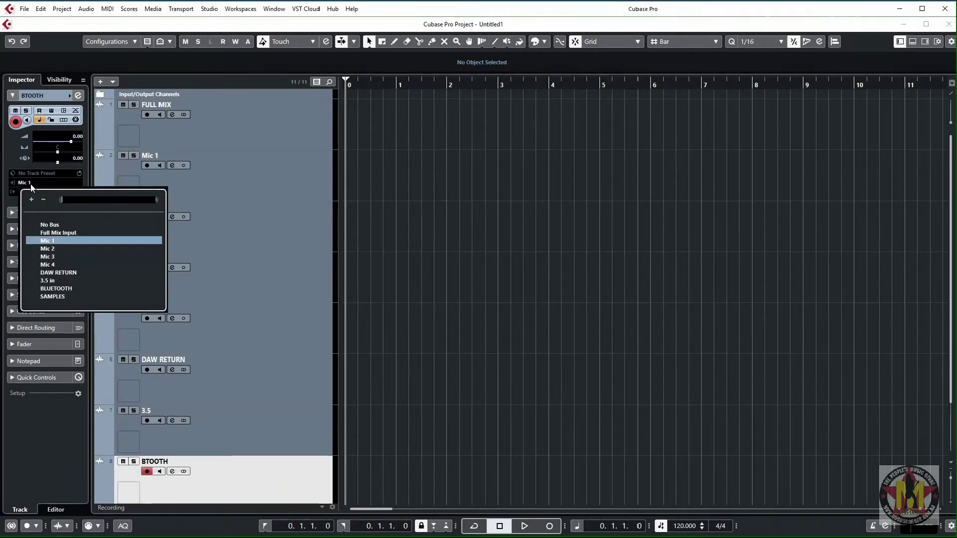
left_click(73, 288)
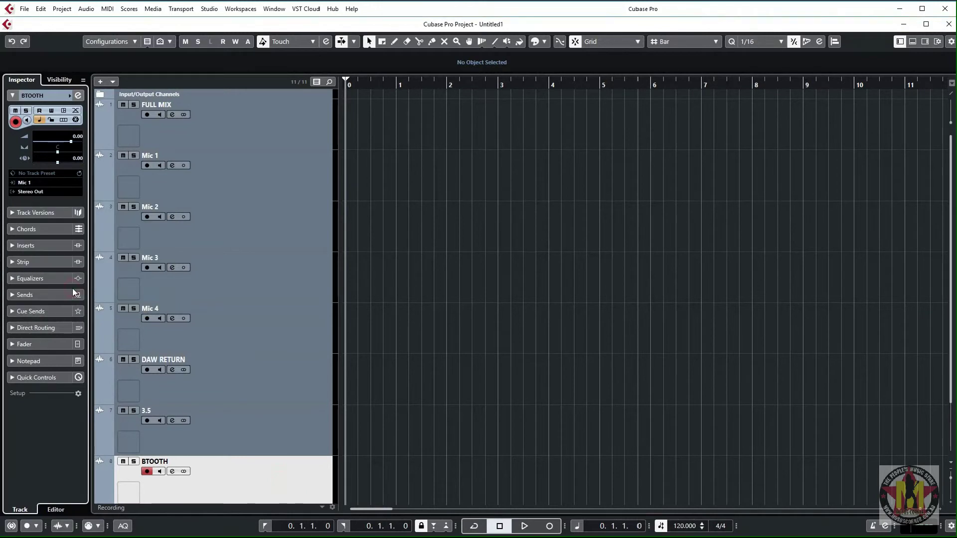
Set the input routing of the SAMPLES track to the SAMPLES bus
scroll(175, 345, "down", 2)
left_click(263, 456)
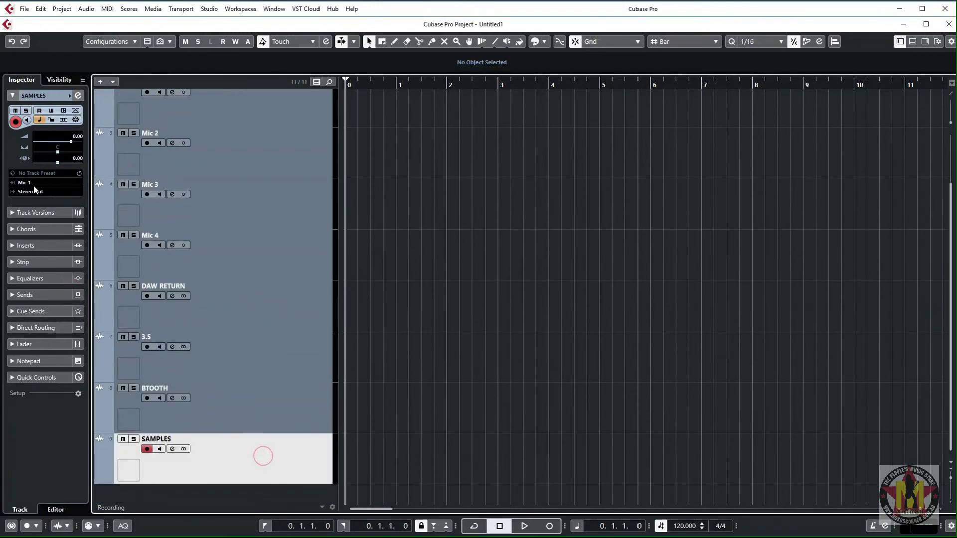
left_click(35, 183)
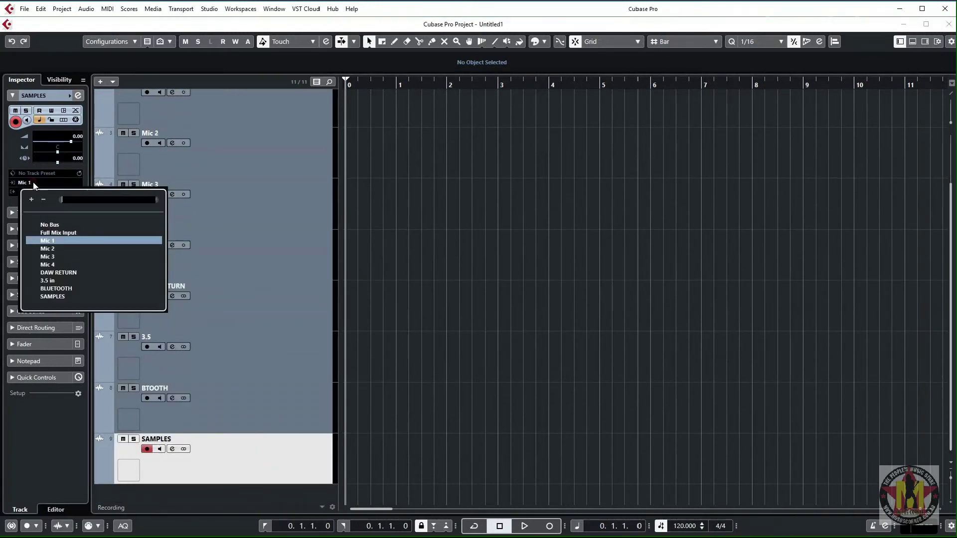
left_click(66, 298)
scroll(469, 288, "up", 3)
scroll(469, 288, "down", 3)
scroll(470, 288, "up", 3)
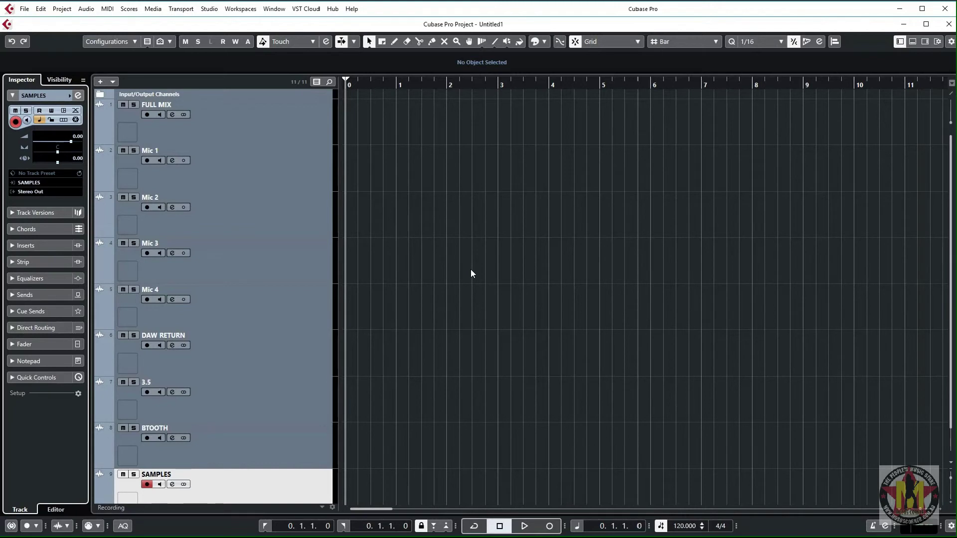
Save the project as a template named "Rodecaster Pro Full Multi Input"
left_click(25, 13)
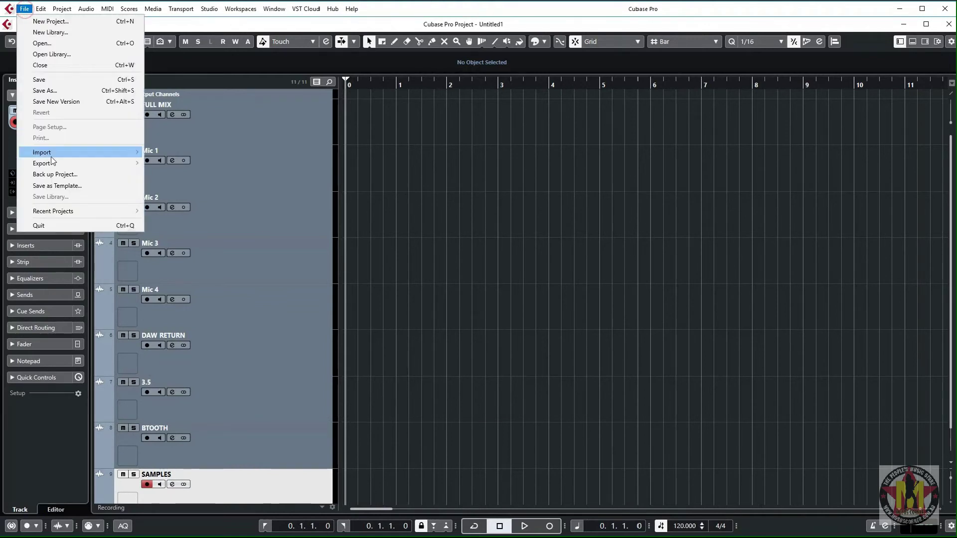
left_click(65, 191)
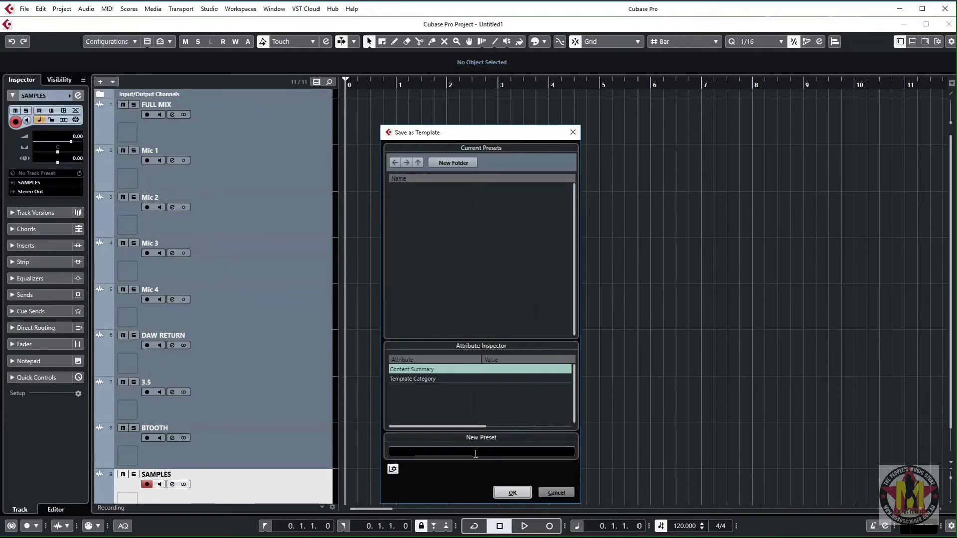
left_click(438, 449)
type("Rodecaster Pro F")
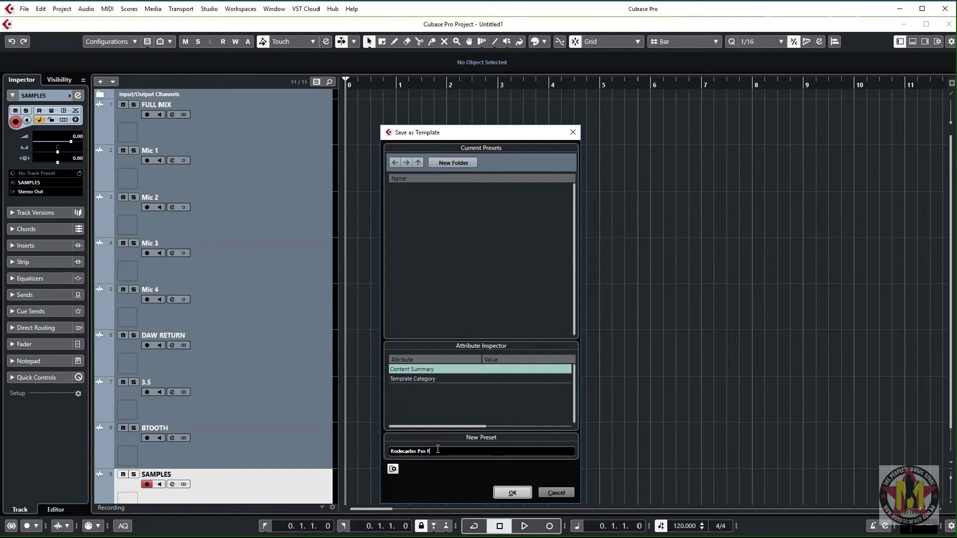
type("ull Multi Input")
left_click(522, 493)
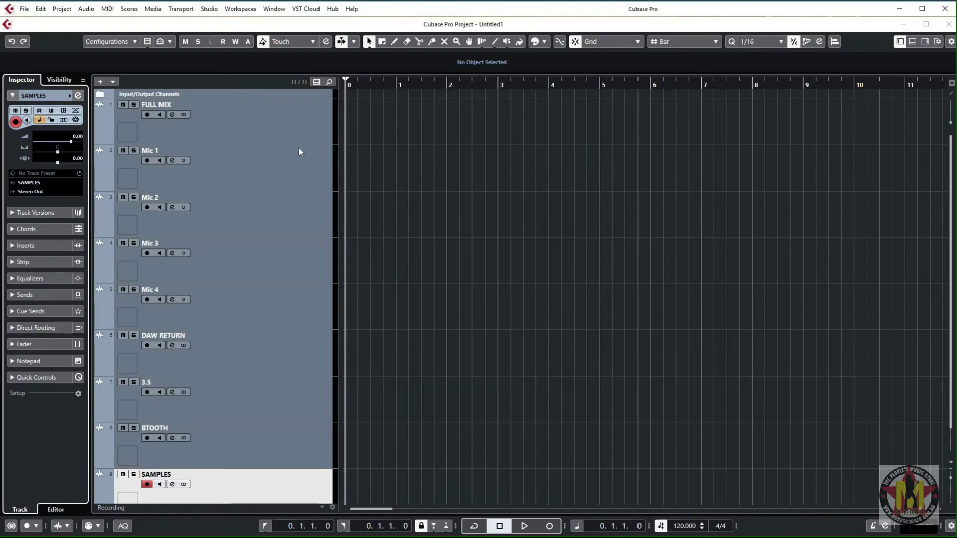
Delete the FULL MIX, DAW RETURN, 3.5, BTOOTH and SAMPLES tracks, keeping only the four Mic tracks
left_click(271, 120)
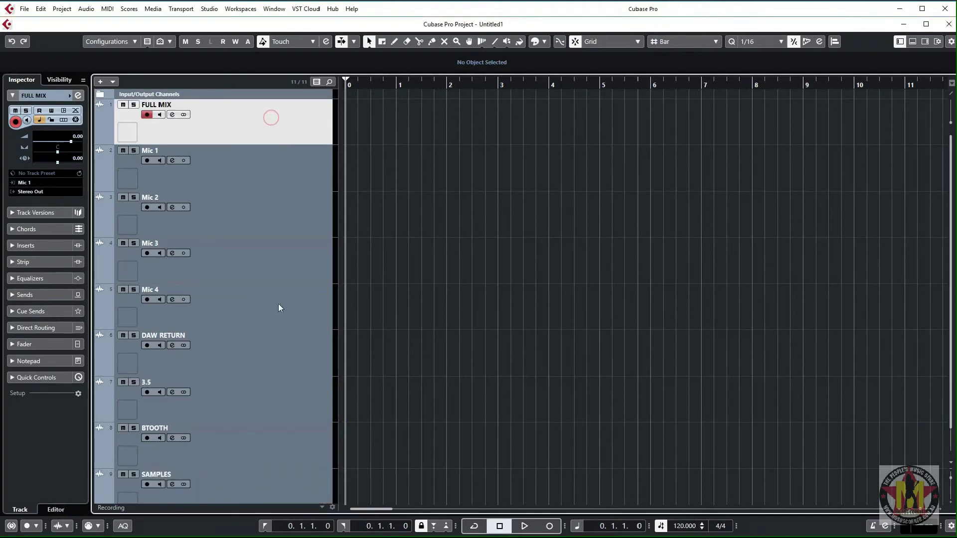
left_click(268, 353, "ctrl")
left_click(277, 403, "ctrl")
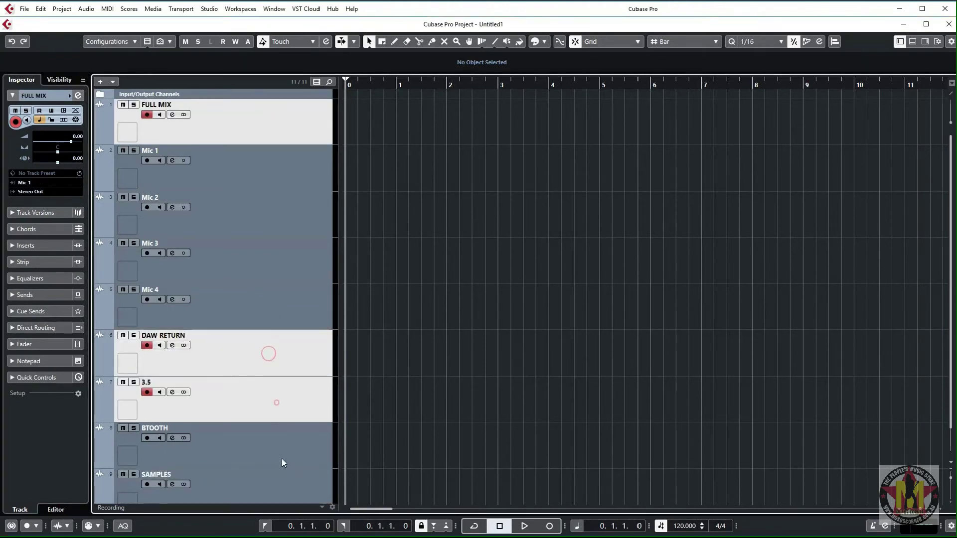
left_click(281, 458, "ctrl")
left_click(279, 491, "ctrl")
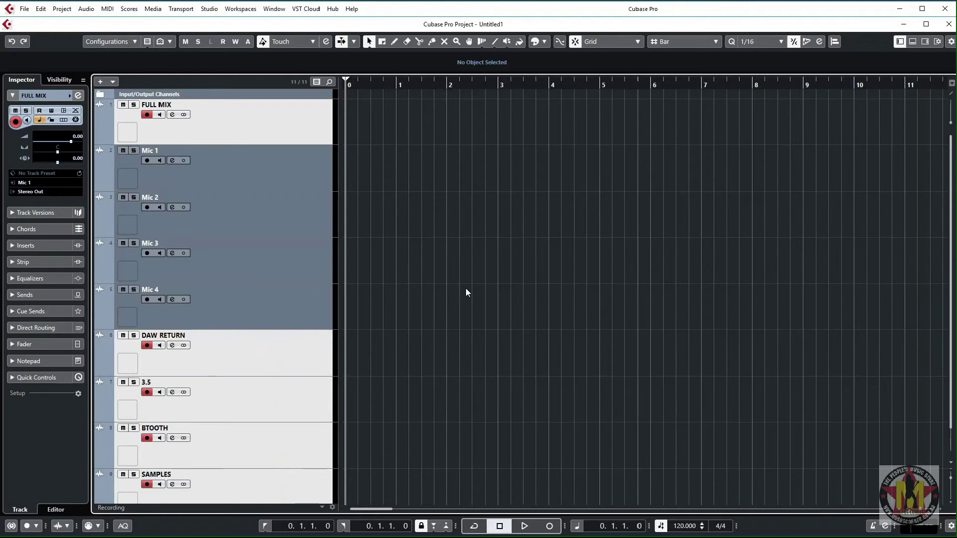
key("Delete")
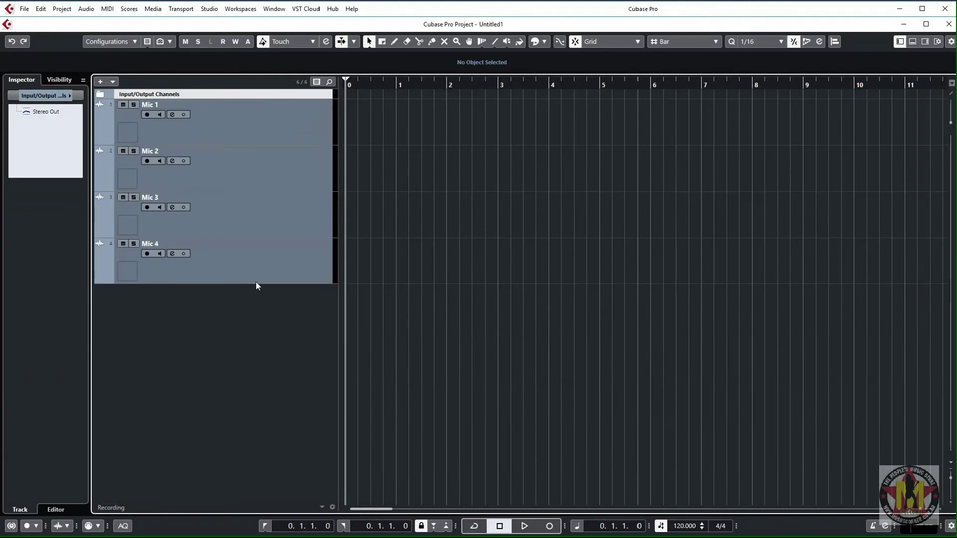
Save the reduced four-mic project as a template named "Rode Caster Pro 4 Mic Input"
left_click(23, 8)
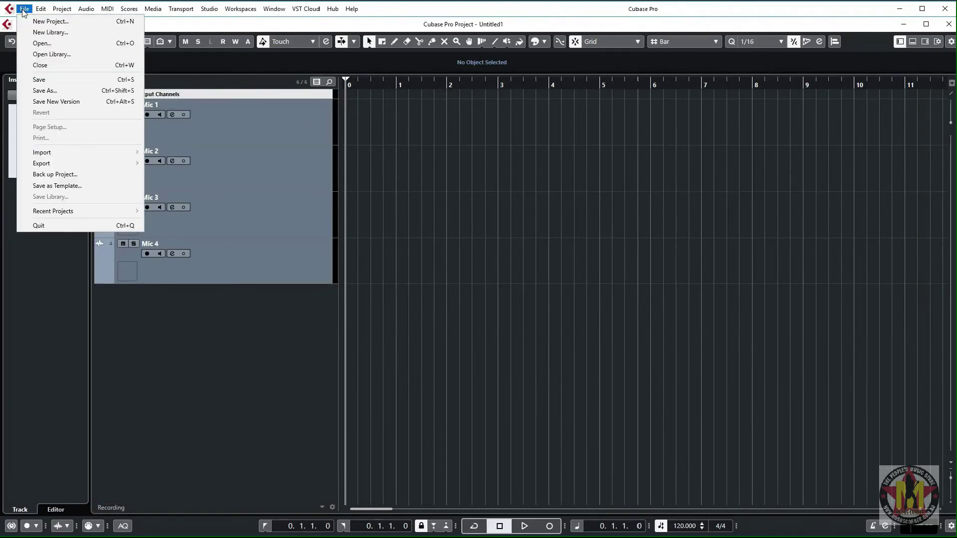
left_click(57, 186)
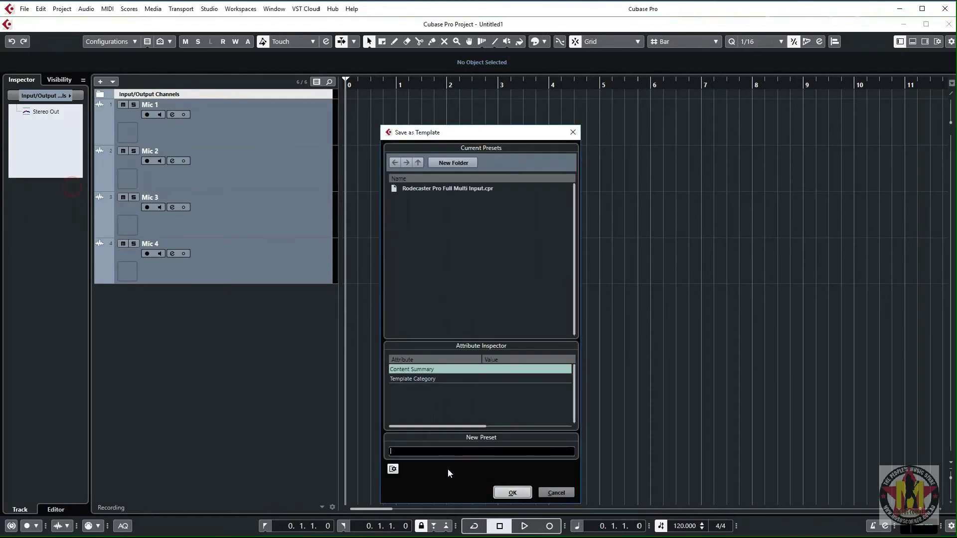
type("Rode Caster Pro 4 Mic Input")
left_click(512, 493)
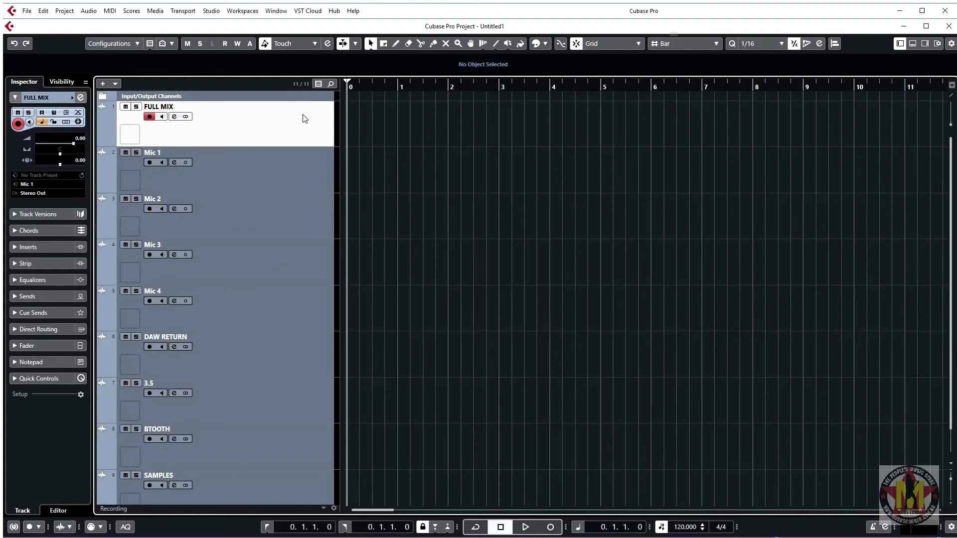
Record-enable all tracks from FULL MIX to SAMPLES and start recording on them simultaneously
left_click(280, 485, "shift")
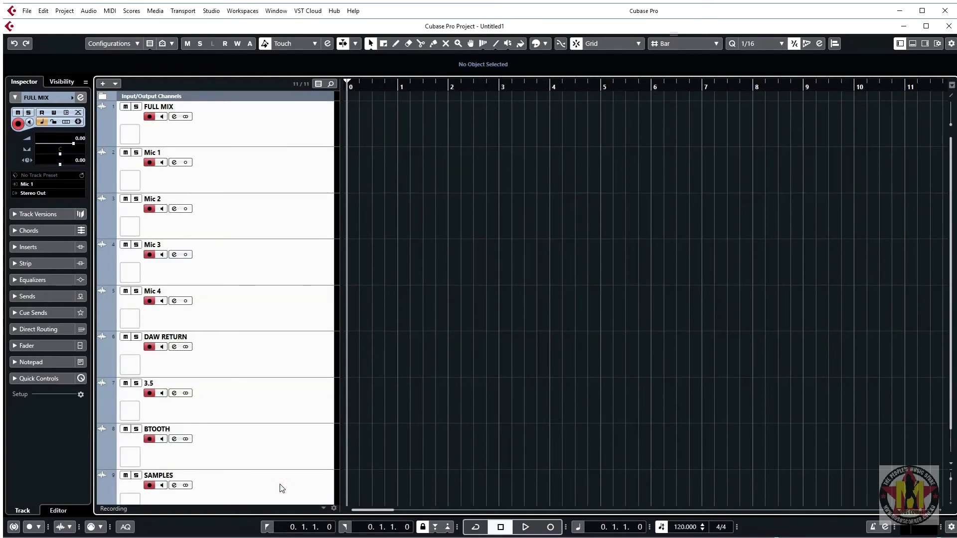
left_click(526, 528)
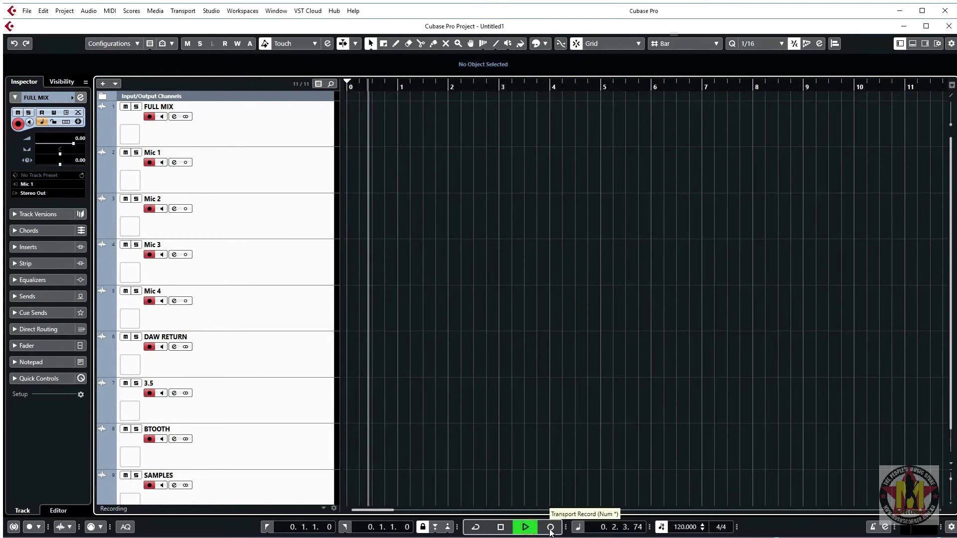
left_click(550, 528)
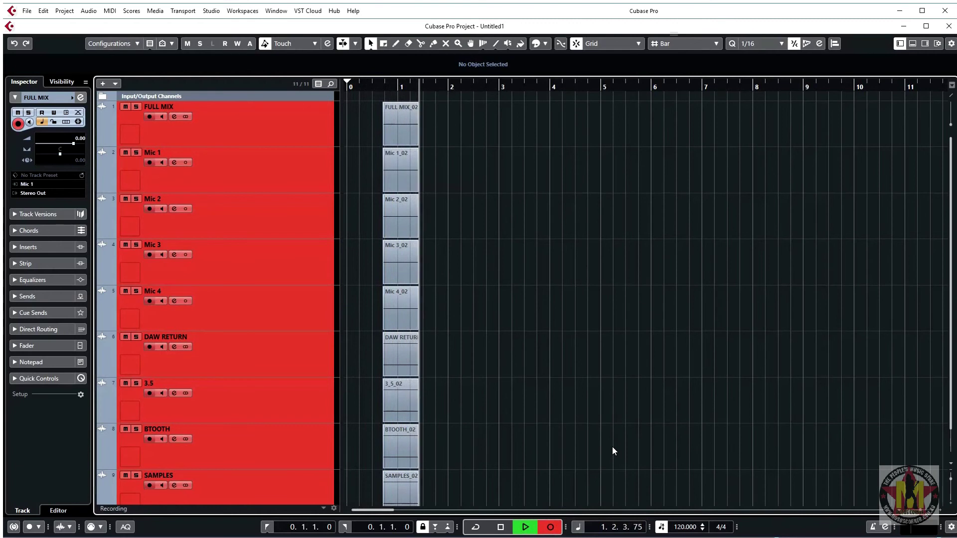